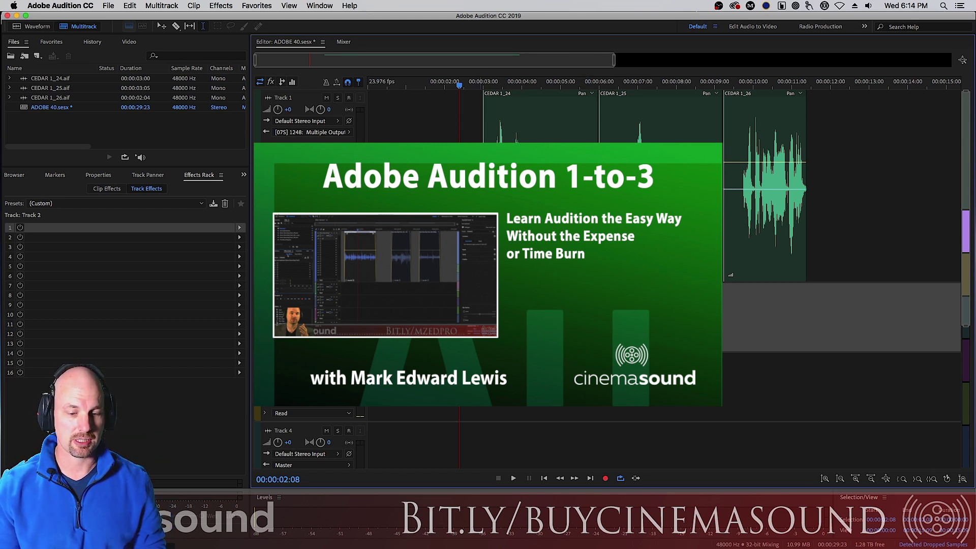
# Move the playhead to 00:00:03:00, where the first CEDAR clip on Track 1 starts
pyautogui.click(484, 292)
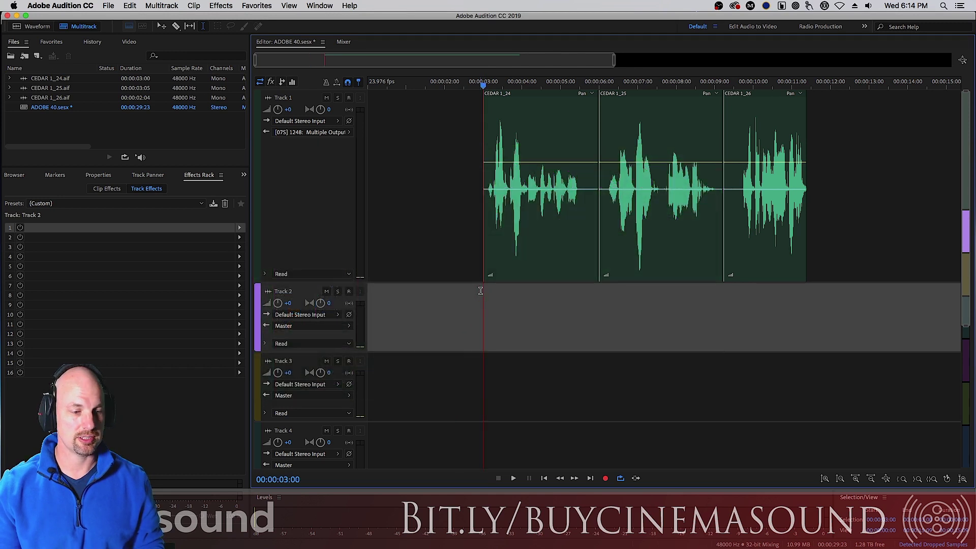
# Play and stop the voice clips, then select a time range from 00:00:02:00 across all three clips
pyautogui.press('space')
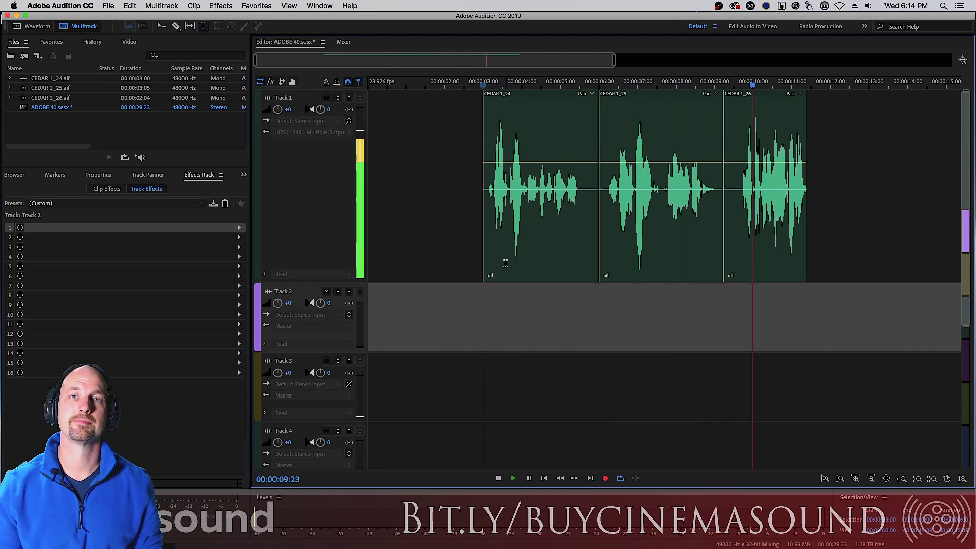
pyautogui.press('space')
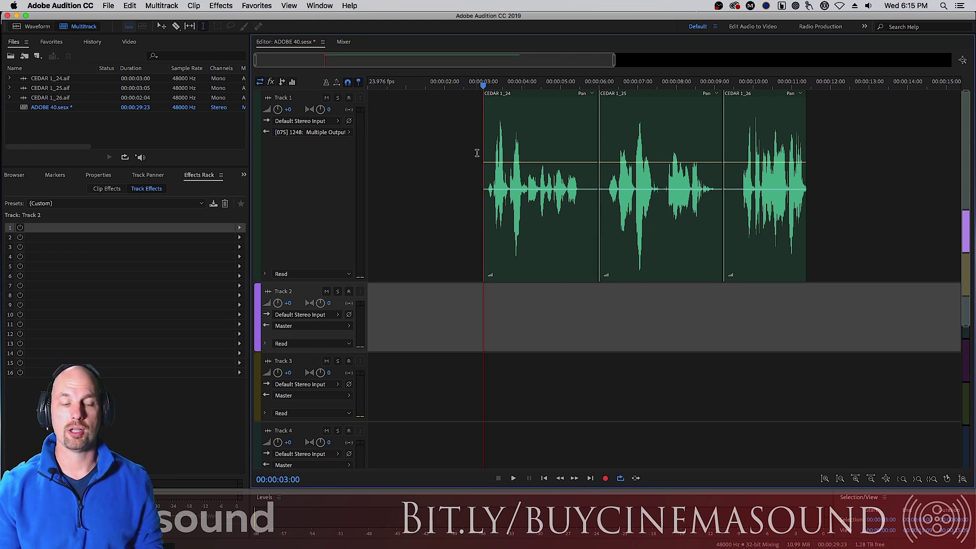
pyautogui.moveTo(445, 173); pyautogui.dragTo(844, 184)
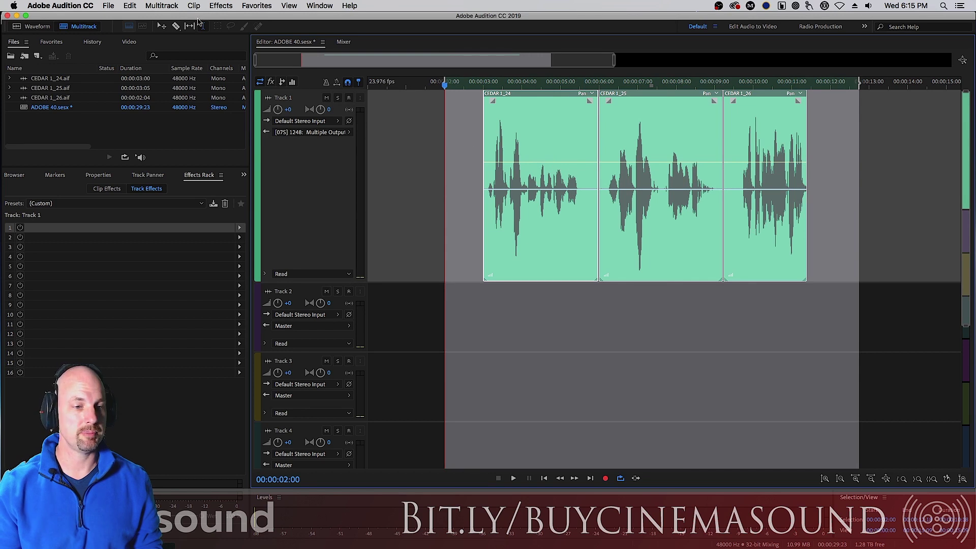
# Browse the Filter and EQ effects list, close it unused, and clear the time selection
pyautogui.click(221, 6)
pyautogui.moveTo(281, 156)
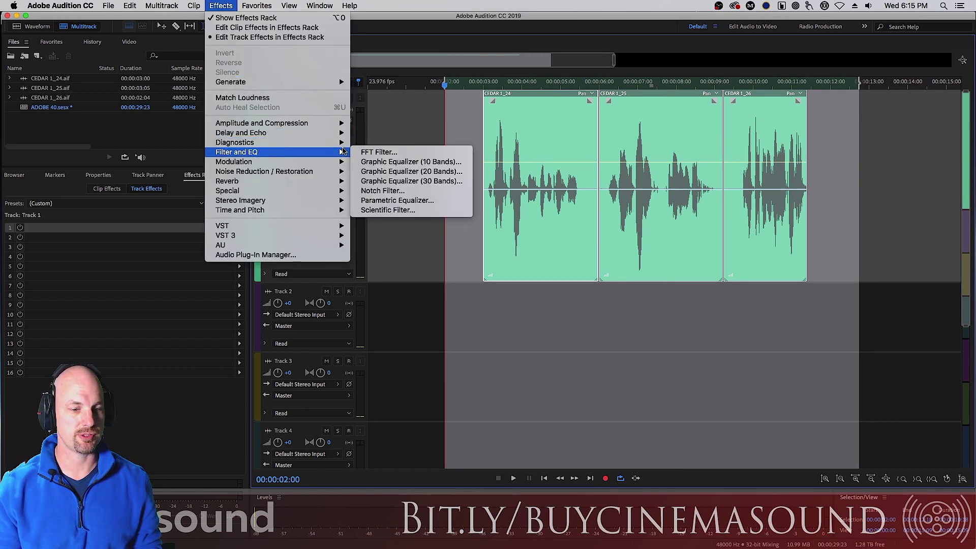
pyautogui.click(401, 105)
pyautogui.click(398, 115)
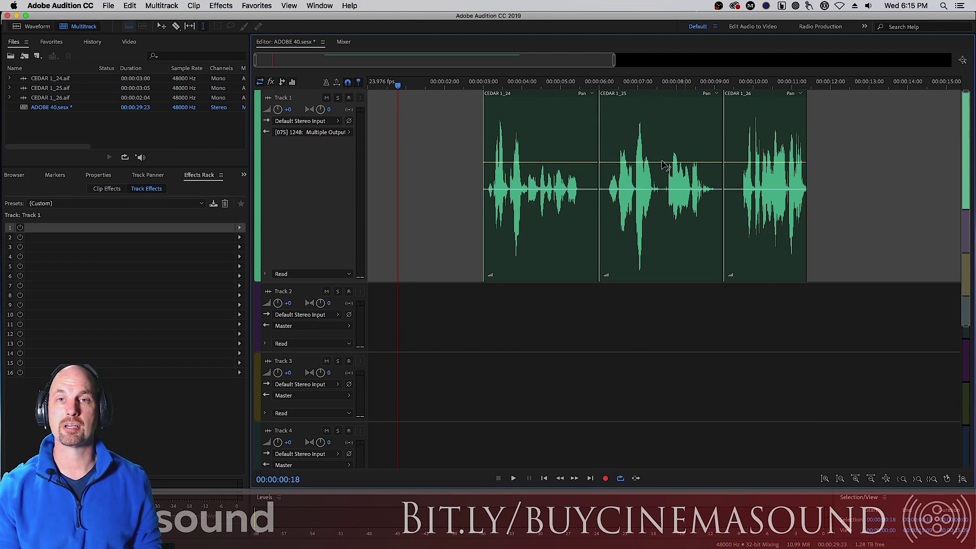
# In Track 1's track effects, put FFT Filter from Filter and EQ into slot 1
pyautogui.click(107, 189)
pyautogui.click(147, 189)
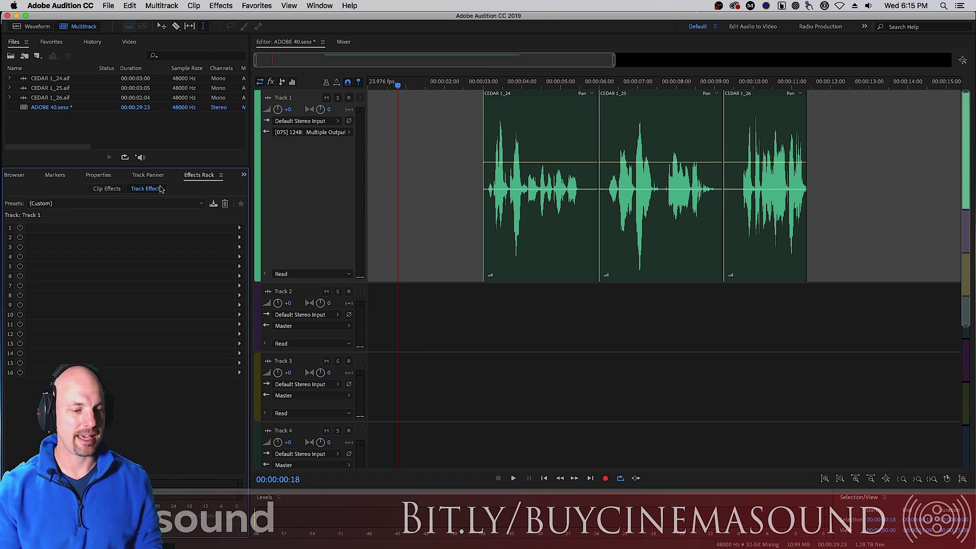
pyautogui.click(239, 229)
pyautogui.moveTo(334, 286)
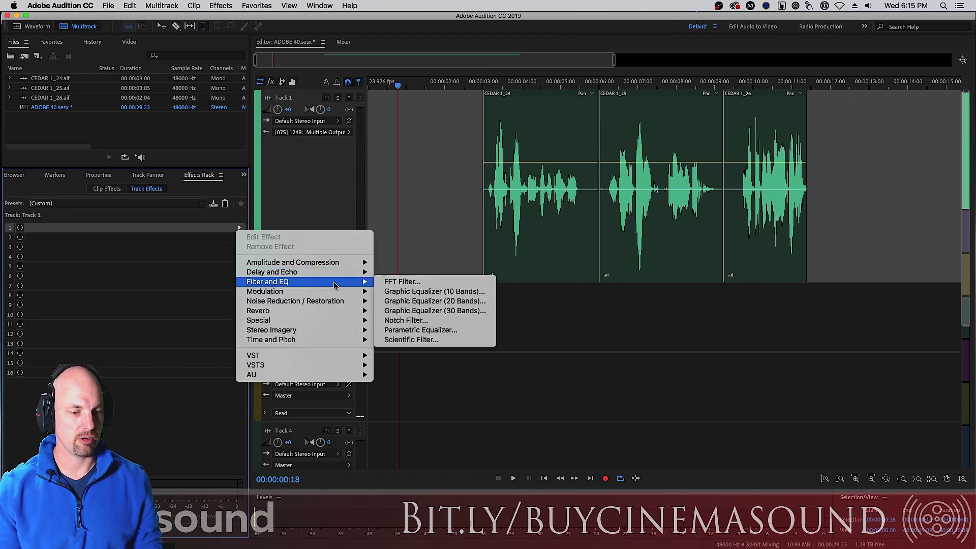
pyautogui.click(436, 282)
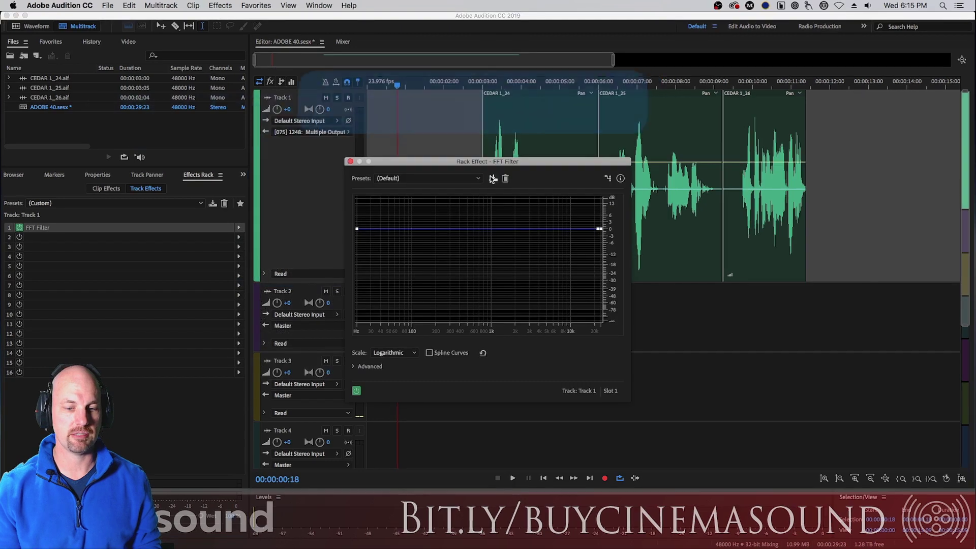
# Add three points to the FFT Filter curve and drag the middle one to about -27 dB near 266 Hz
pyautogui.moveTo(504, 162); pyautogui.dragTo(518, 139)
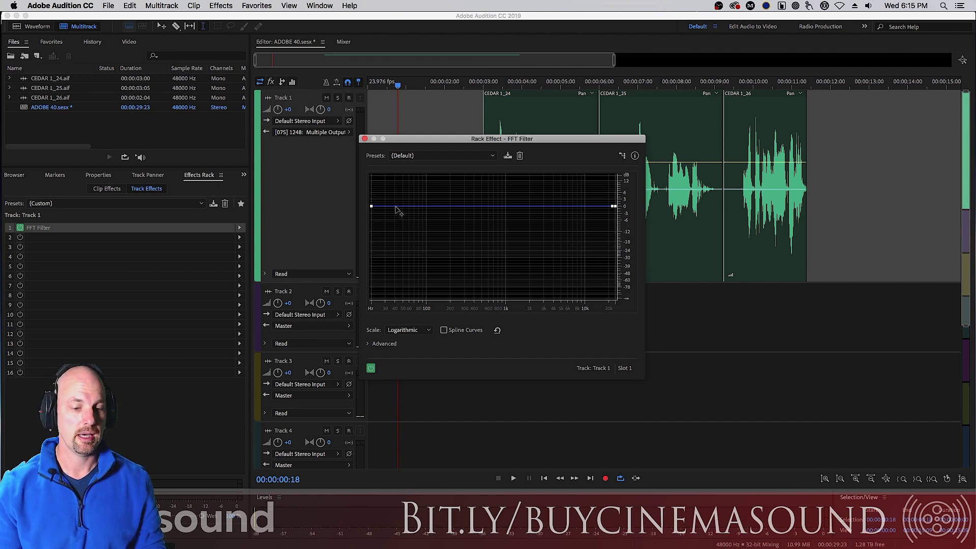
pyautogui.click(433, 208)
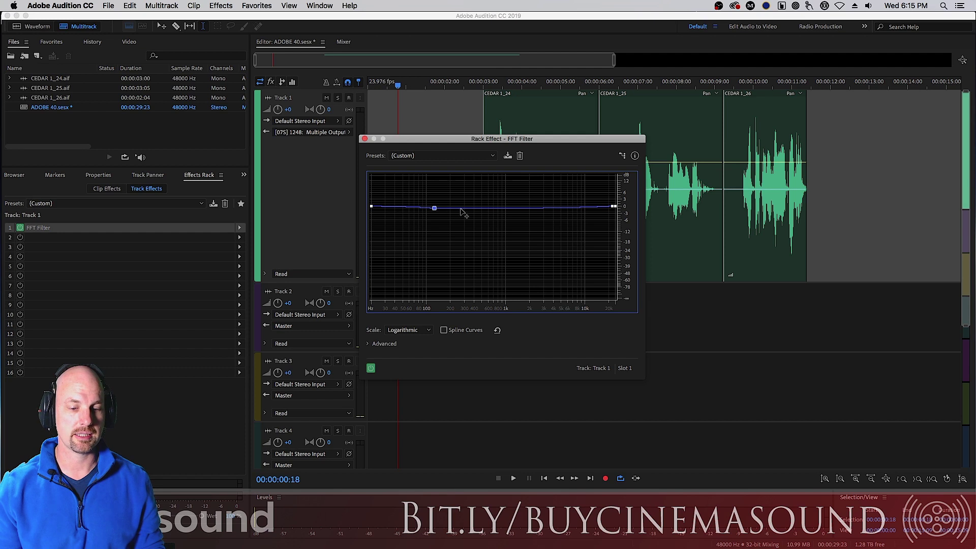
pyautogui.click(461, 208)
pyautogui.click(493, 209)
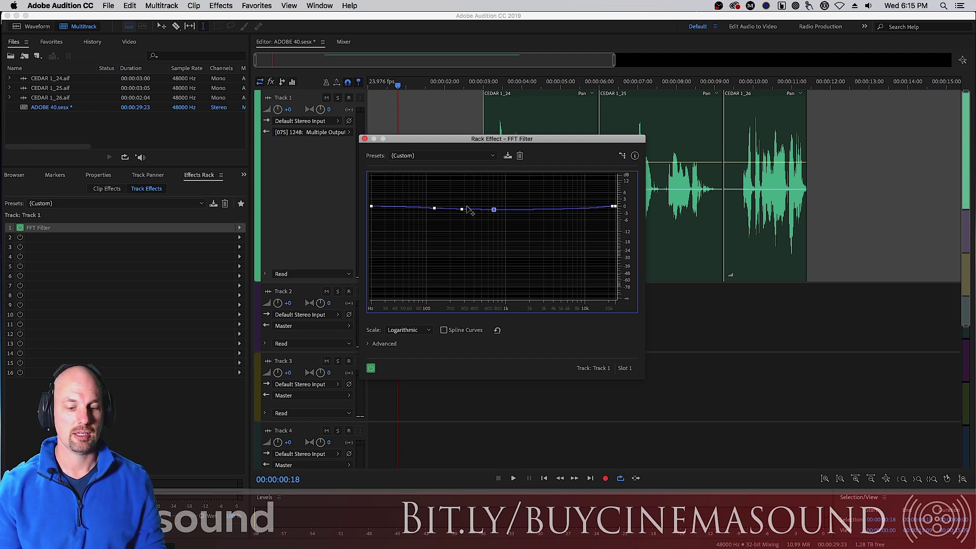
pyautogui.moveTo(462, 210)
pyautogui.mouseDown()
pyautogui.moveTo(463, 261)
pyautogui.moveTo(458, 186)
pyautogui.moveTo(459, 213)
pyautogui.mouseUp()
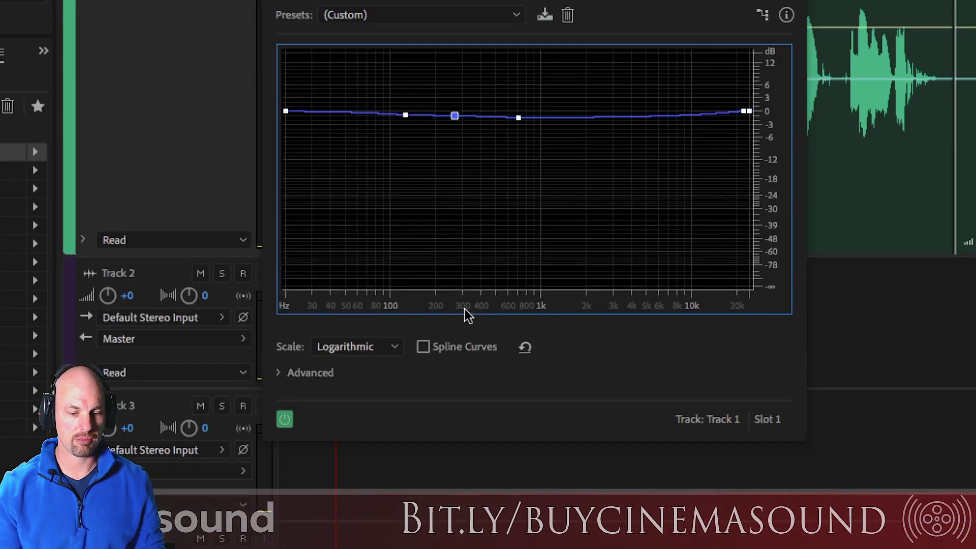
pyautogui.moveTo(460, 209)
pyautogui.moveTo(460, 210); pyautogui.dragTo(459, 254)
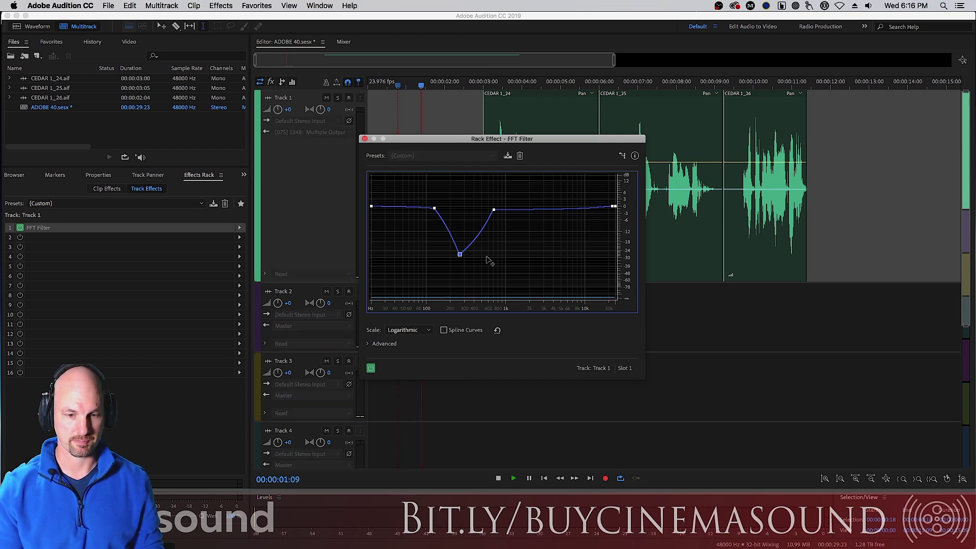
# Loop-play the Track 1 clips while raising the notch point into a +12 dB boost near 110 Hz
pyautogui.moveTo(480, 111); pyautogui.dragTo(800, 136)
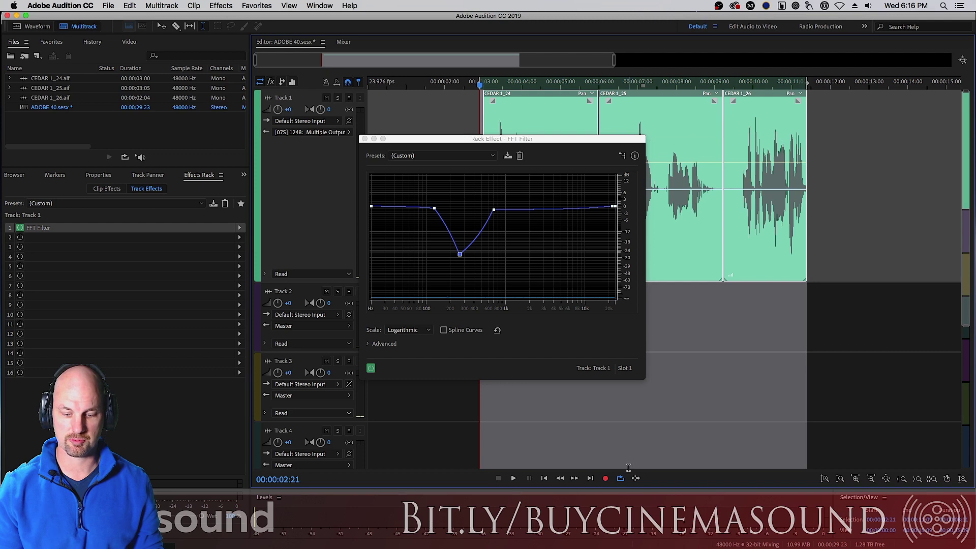
pyautogui.press('space')
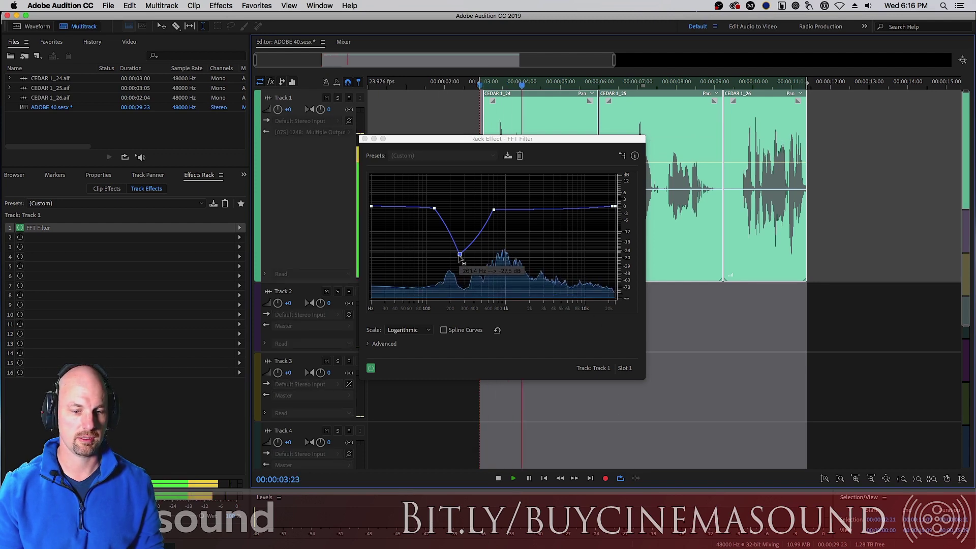
pyautogui.click(458, 254)
pyautogui.moveTo(457, 254); pyautogui.dragTo(468, 218)
pyautogui.press('space')
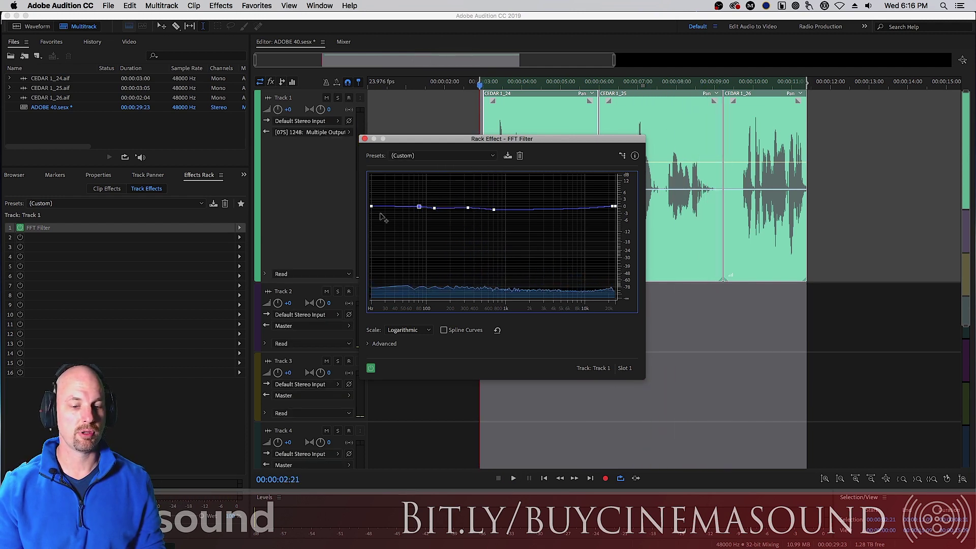
# Pull the lowest frequencies into a low cut and ease its corner for a gentler slope, auditioning it
pyautogui.moveTo(371, 207); pyautogui.dragTo(372, 300)
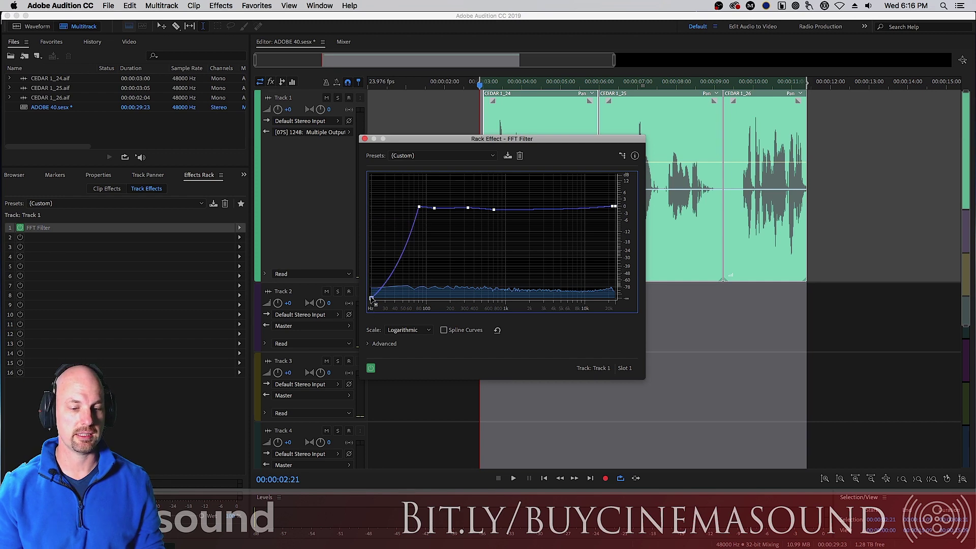
pyautogui.press('space')
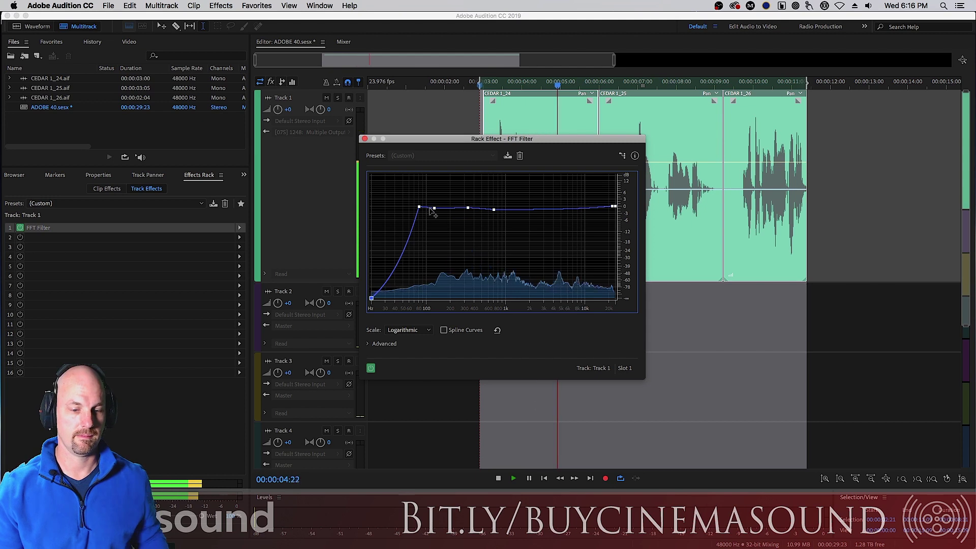
pyautogui.moveTo(419, 207); pyautogui.dragTo(433, 208)
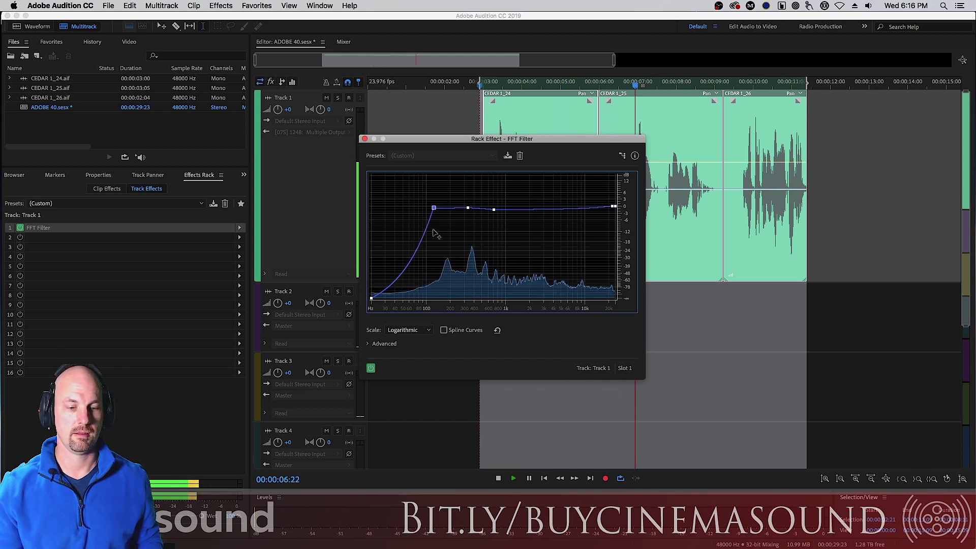
pyautogui.press('space')
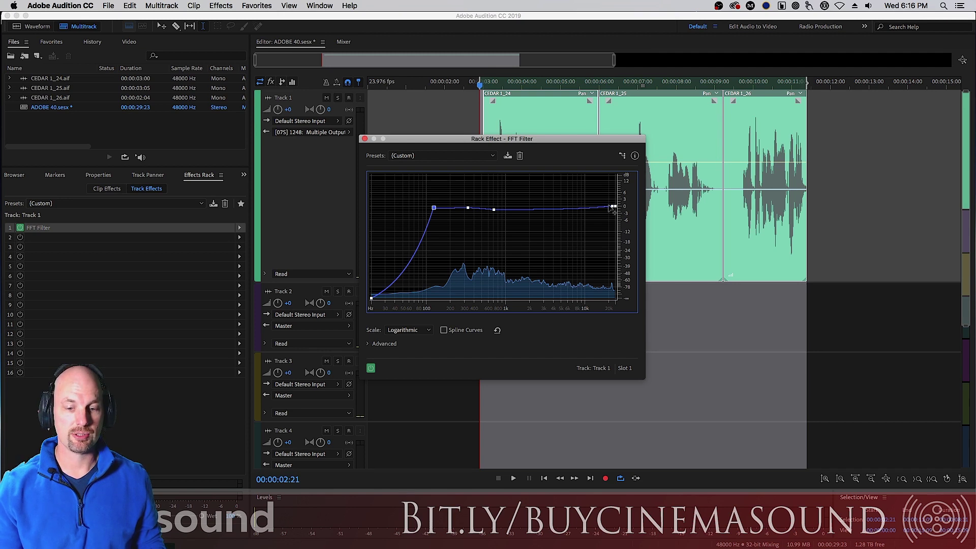
# Raise the high end into a treble boost, audition it, then reset the curve to flat
pyautogui.moveTo(613, 206)
pyautogui.mouseDown()
pyautogui.moveTo(560, 200)
pyautogui.moveTo(616, 200)
pyautogui.moveTo(619, 189)
pyautogui.mouseUp()
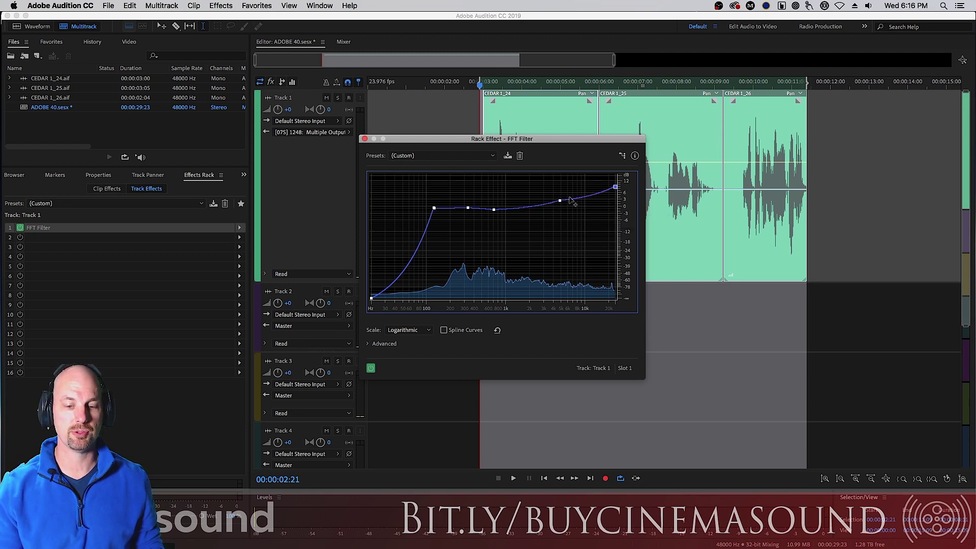
pyautogui.moveTo(561, 201); pyautogui.dragTo(613, 176)
pyautogui.press('space')
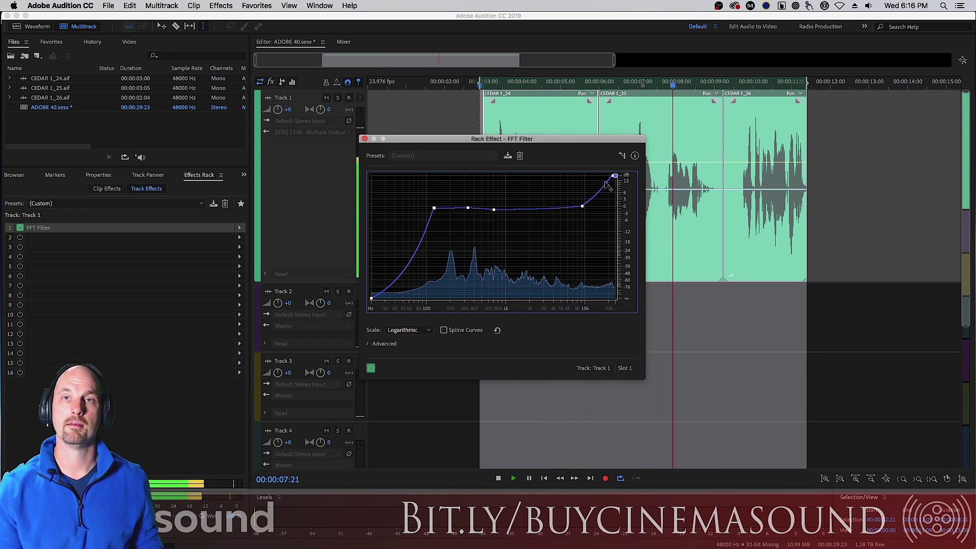
pyautogui.press('space')
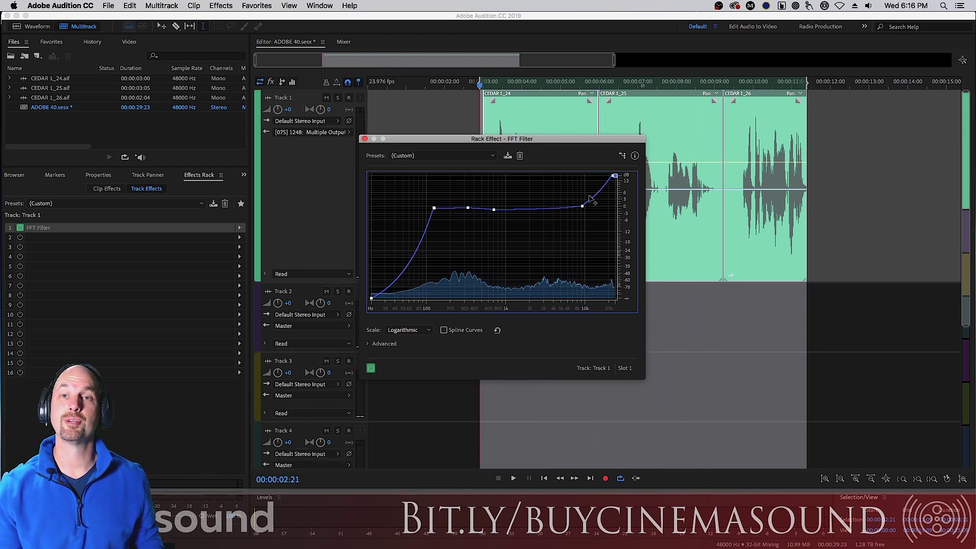
pyautogui.click(498, 331)
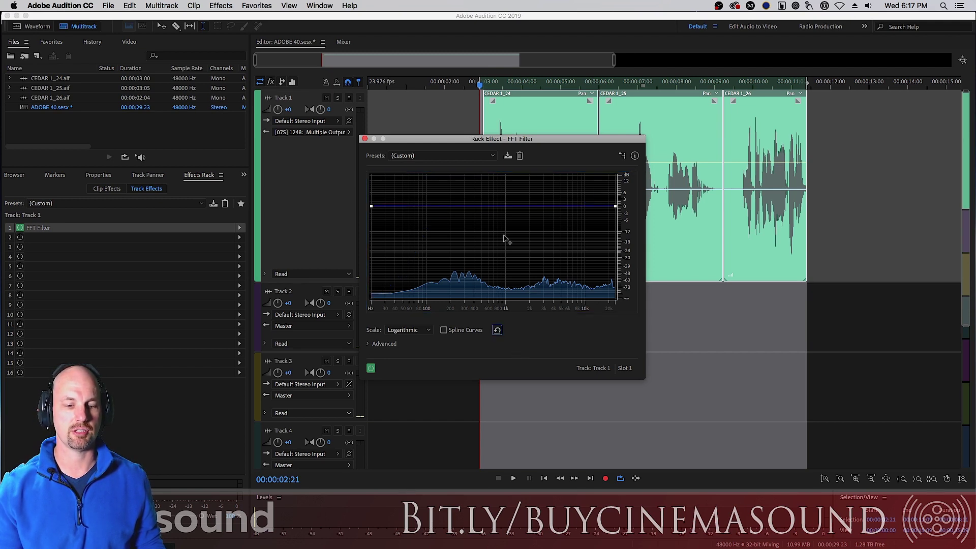
# Add three points to the flat curve and delete the one near 2258 Hz
pyautogui.click(467, 209)
pyautogui.click(503, 210)
pyautogui.click(534, 210)
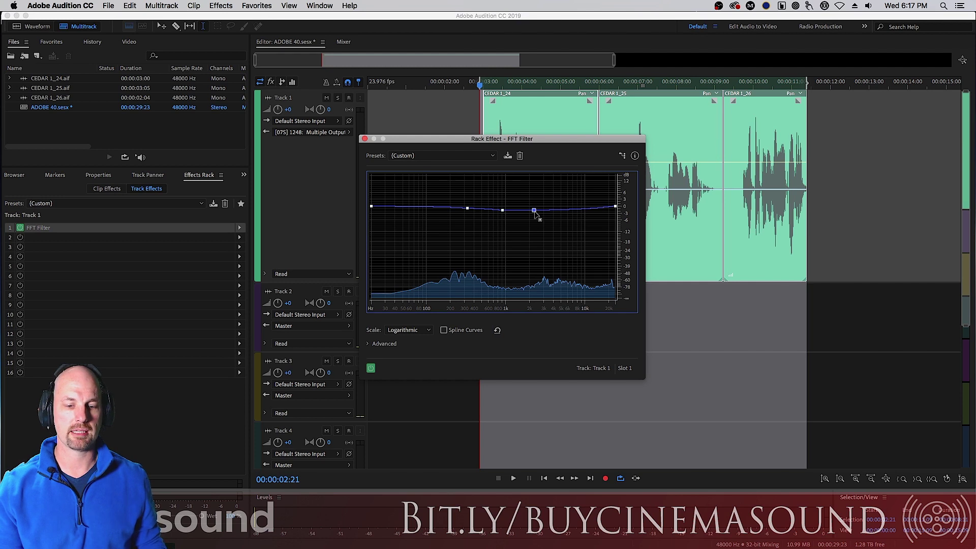
pyautogui.rightClick(535, 212)
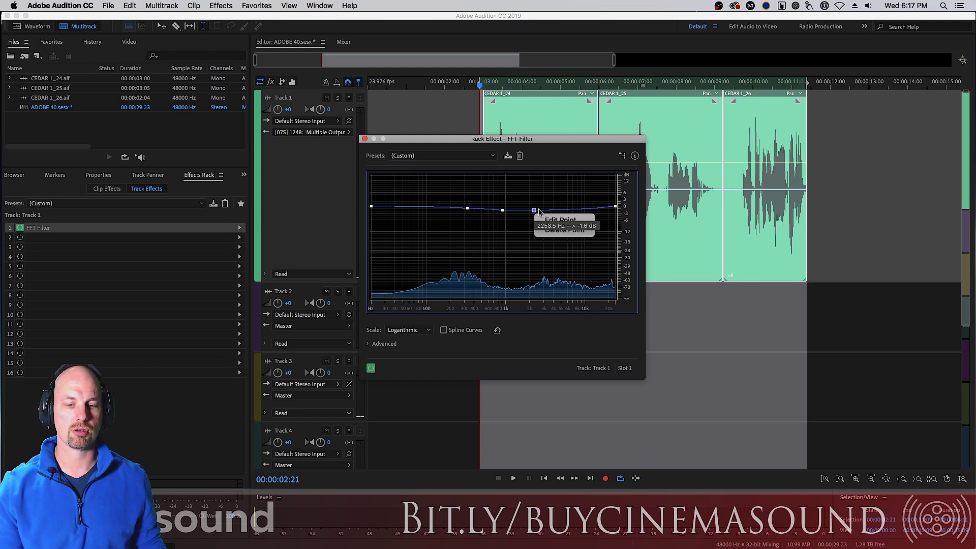
pyautogui.click(564, 230)
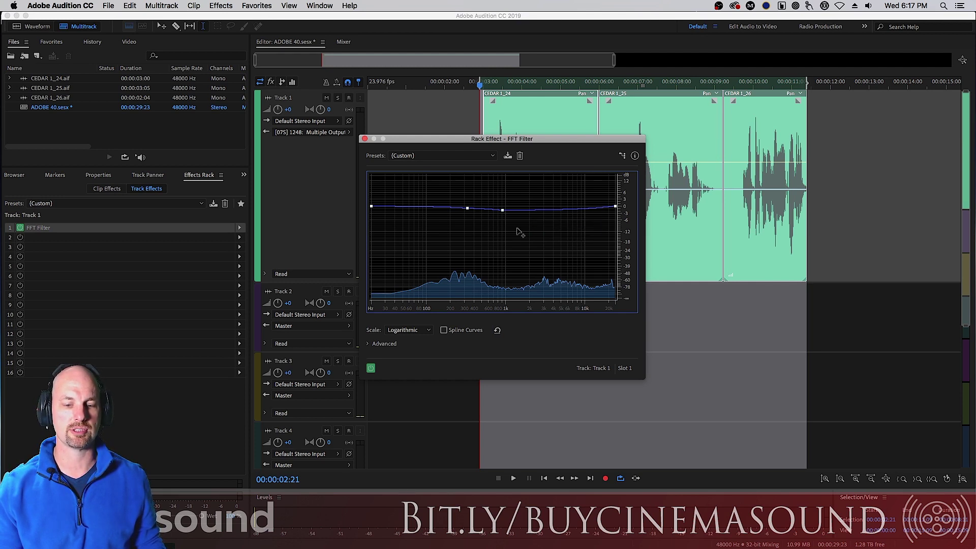
# Use Edit Point to set another curve point to exactly 2250 Hz at -6 dB
pyautogui.rightClick(502, 211)
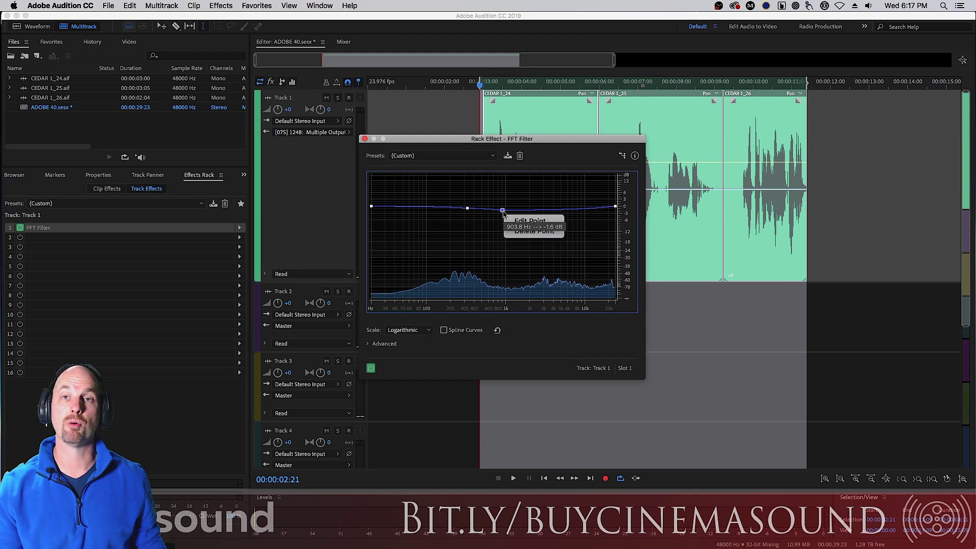
pyautogui.click(543, 223)
pyautogui.click(508, 151)
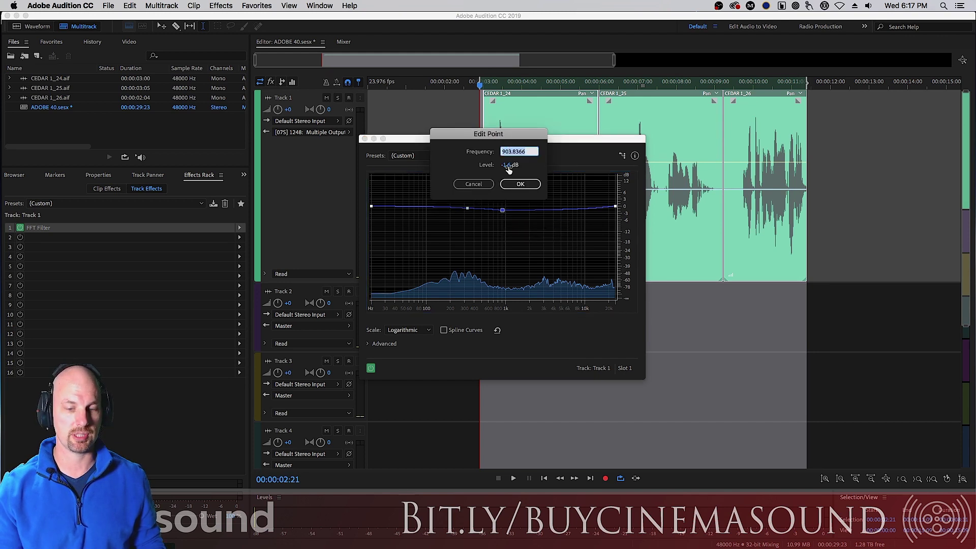
pyautogui.write('2250')
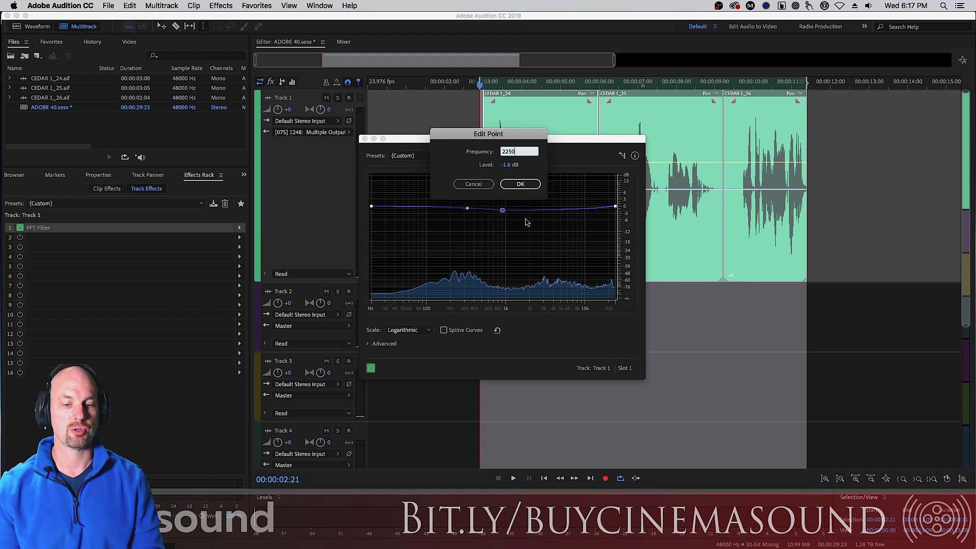
pyautogui.click(510, 165)
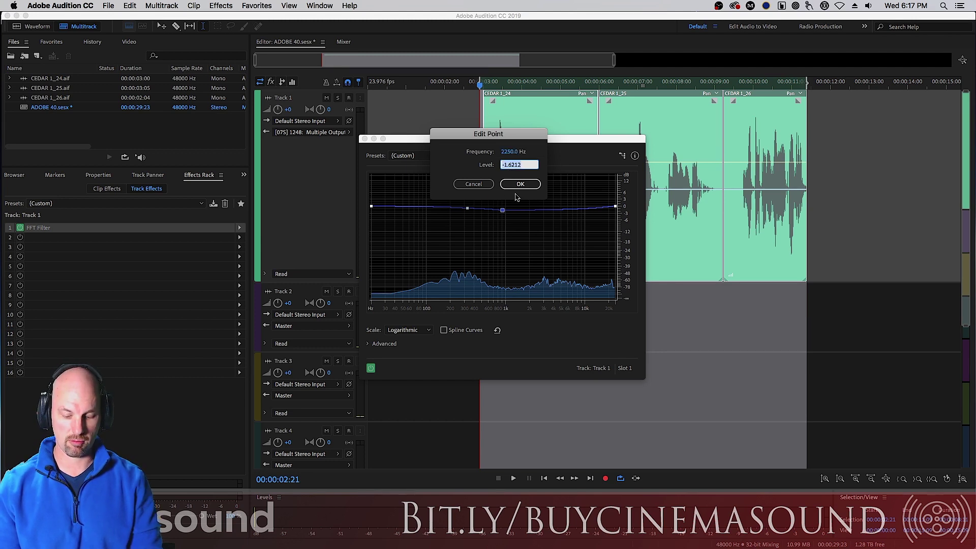
pyautogui.write('-6')
pyautogui.press('Return')
pyautogui.moveTo(535, 221)
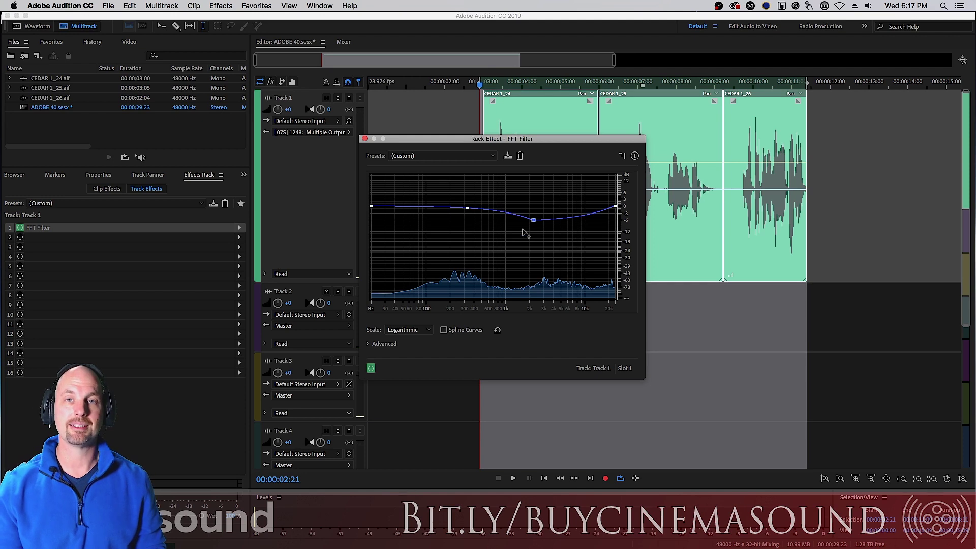
# With Spline Curves on, shape a peak near 2 kHz between deep cuts near 200 Hz and 4 kHz
pyautogui.click(444, 330)
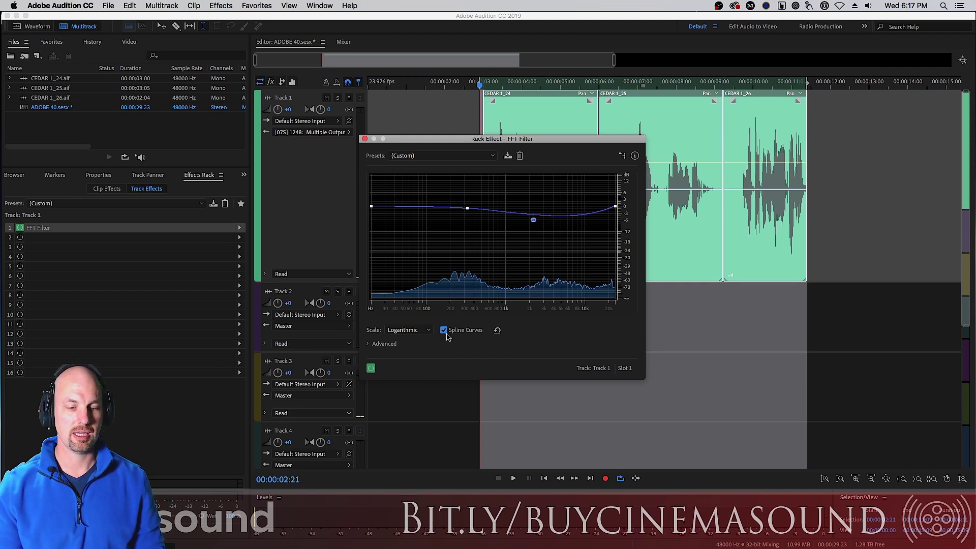
pyautogui.moveTo(534, 221); pyautogui.dragTo(517, 182)
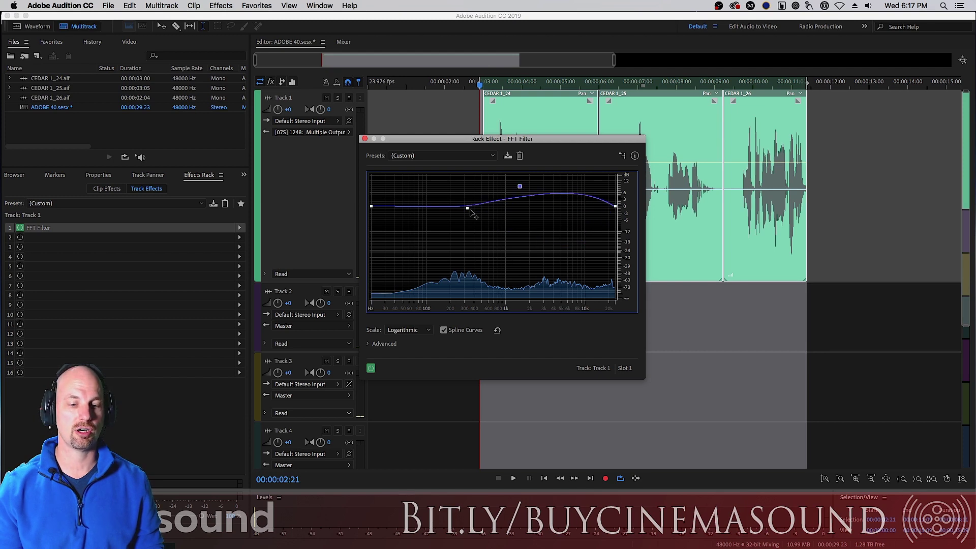
pyautogui.moveTo(467, 208); pyautogui.dragTo(454, 265)
pyautogui.click(501, 232)
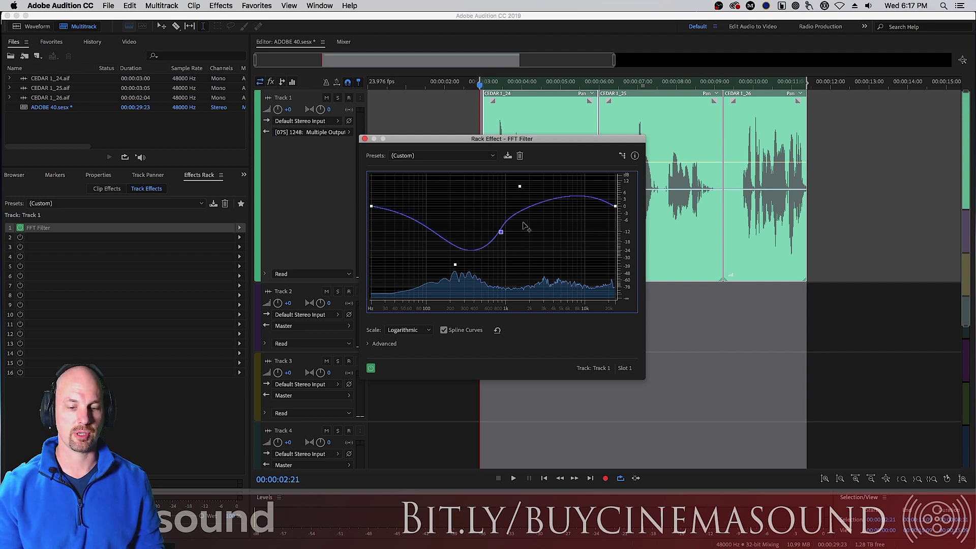
pyautogui.click(521, 211)
pyautogui.moveTo(562, 208); pyautogui.dragTo(554, 268)
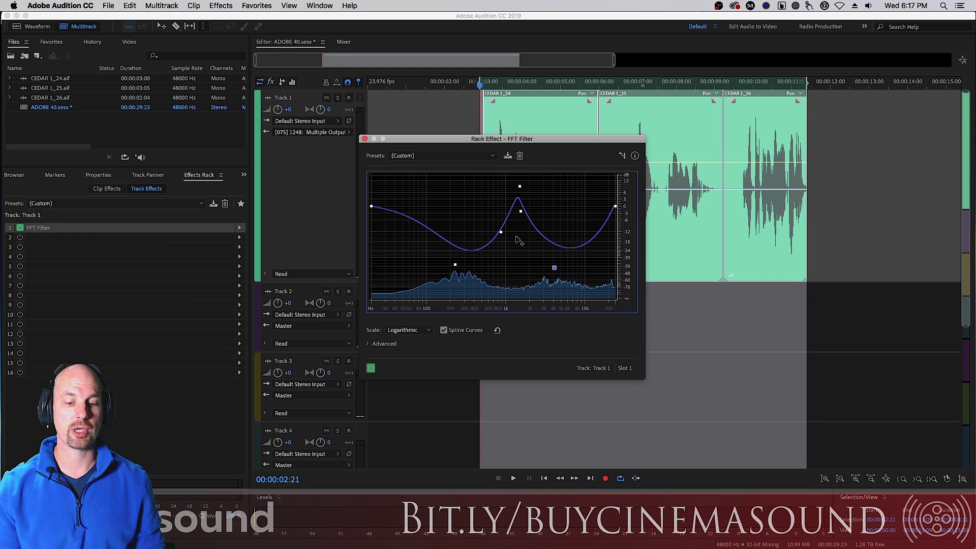
# Play the track to audition the filter, then turn Spline Curves off
pyautogui.press('space')
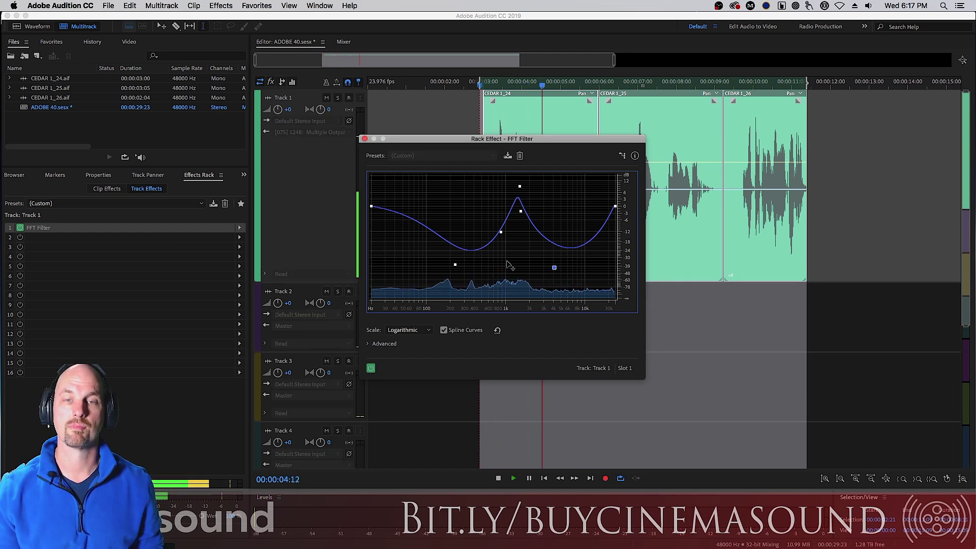
pyautogui.press('space')
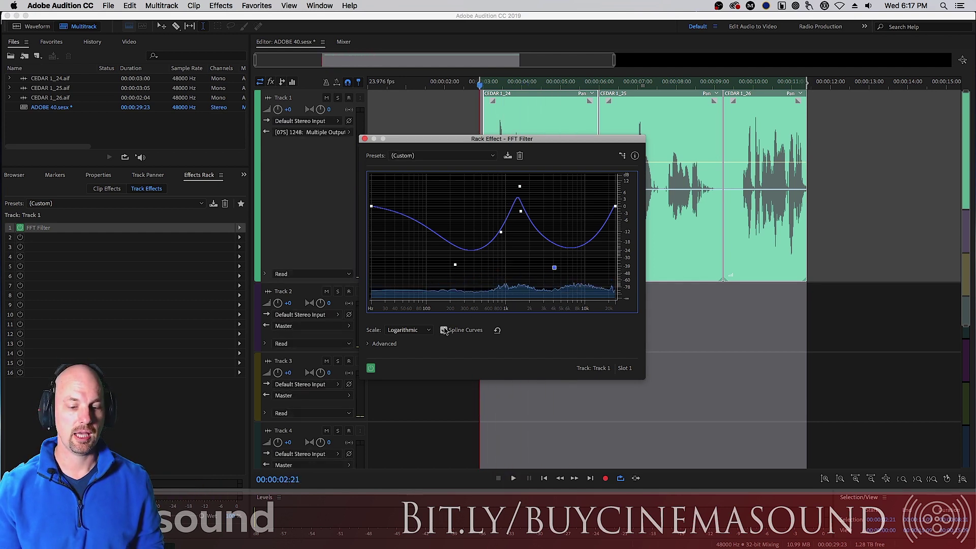
pyautogui.click(443, 330)
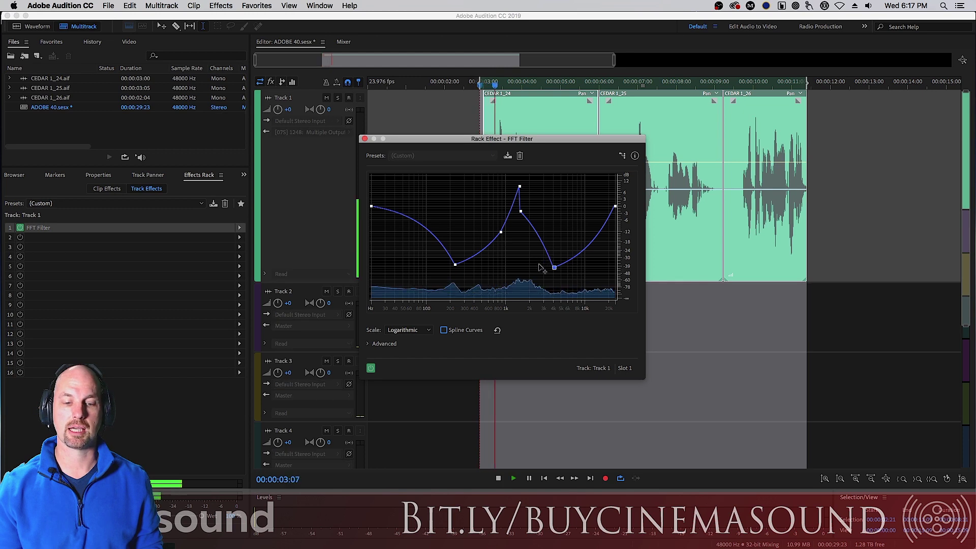
# Switch the frequency scale to Linear and back to Logarithmic, then expand the Advanced settings
pyautogui.click(418, 329)
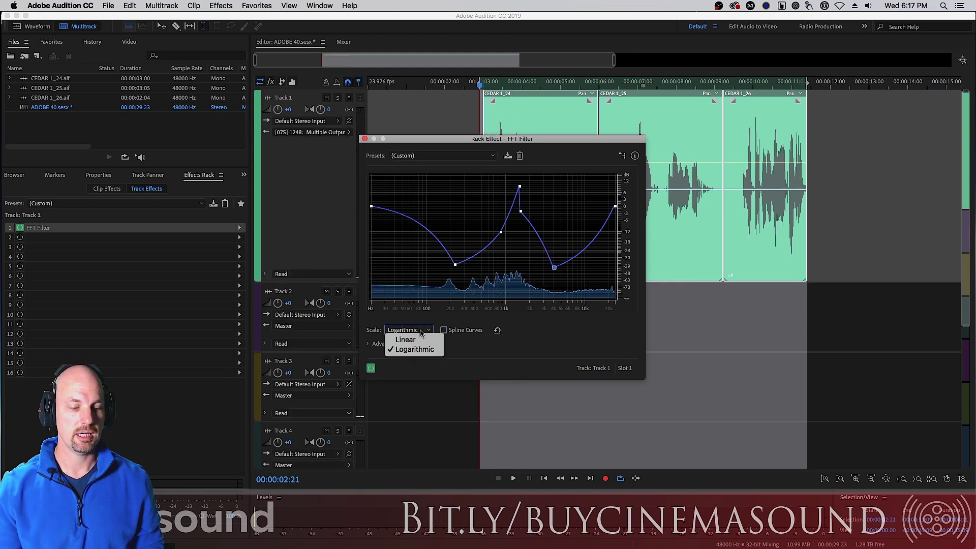
pyautogui.click(421, 337)
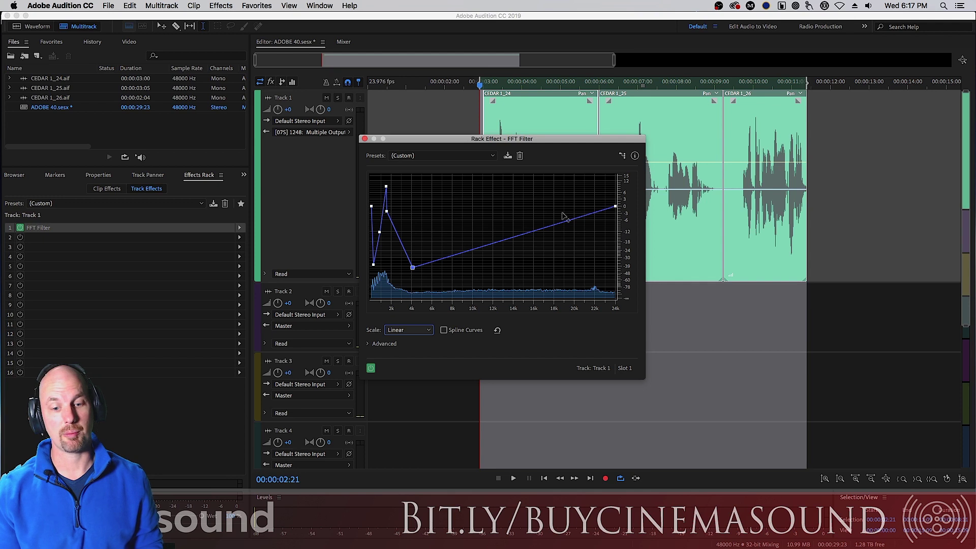
pyautogui.click(404, 331)
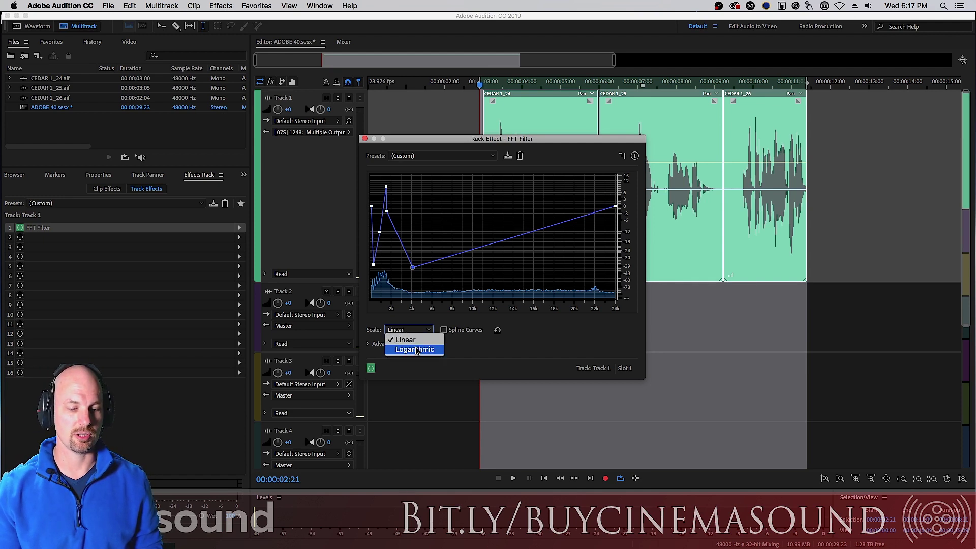
pyautogui.click(415, 349)
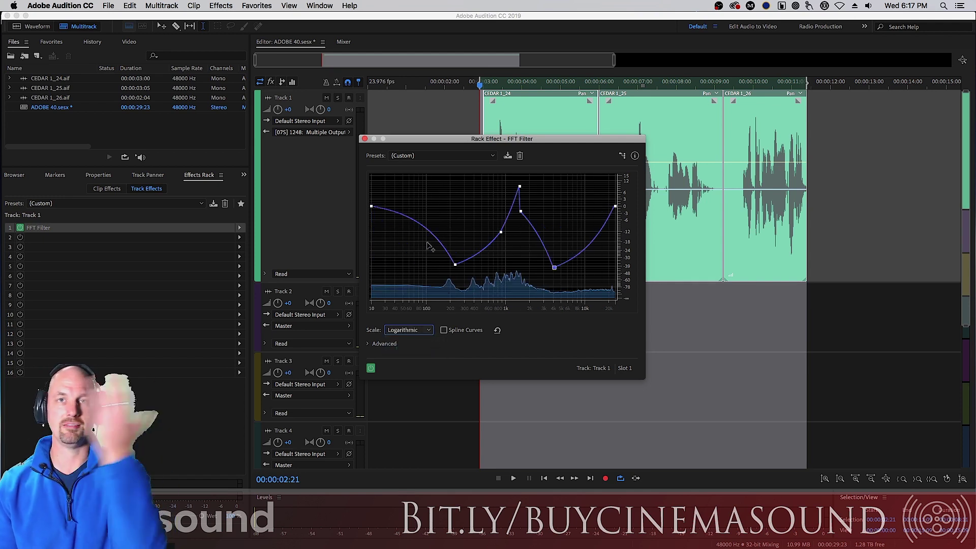
pyautogui.click(373, 344)
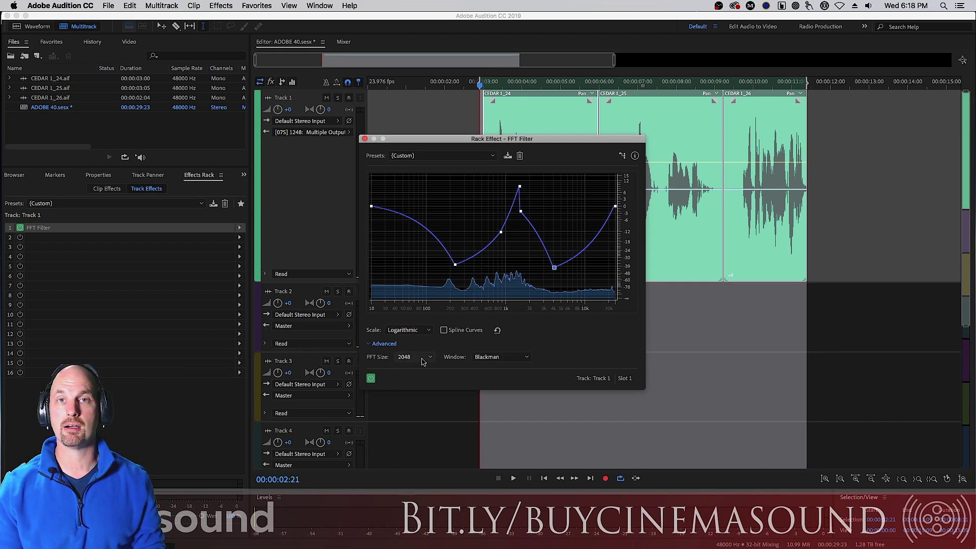
# Audition the filter at FFT Size 32, then set FFT Size to 32768 and play again
pyautogui.click(422, 358)
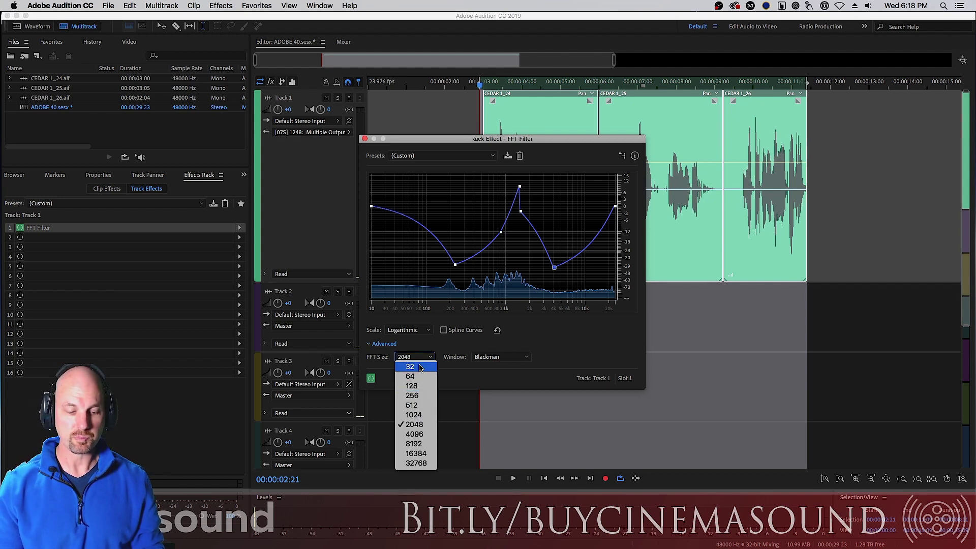
pyautogui.click(435, 367)
pyautogui.press('space')
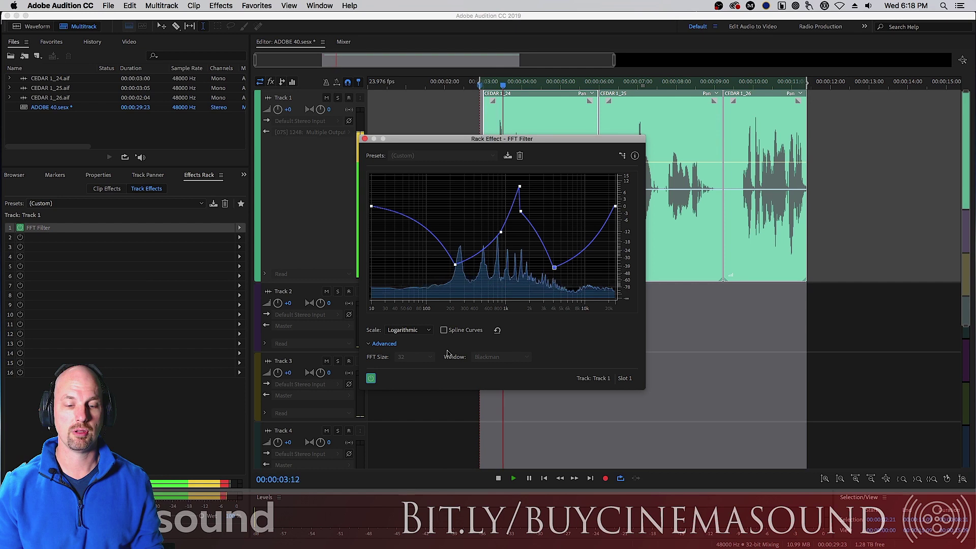
pyautogui.press('space')
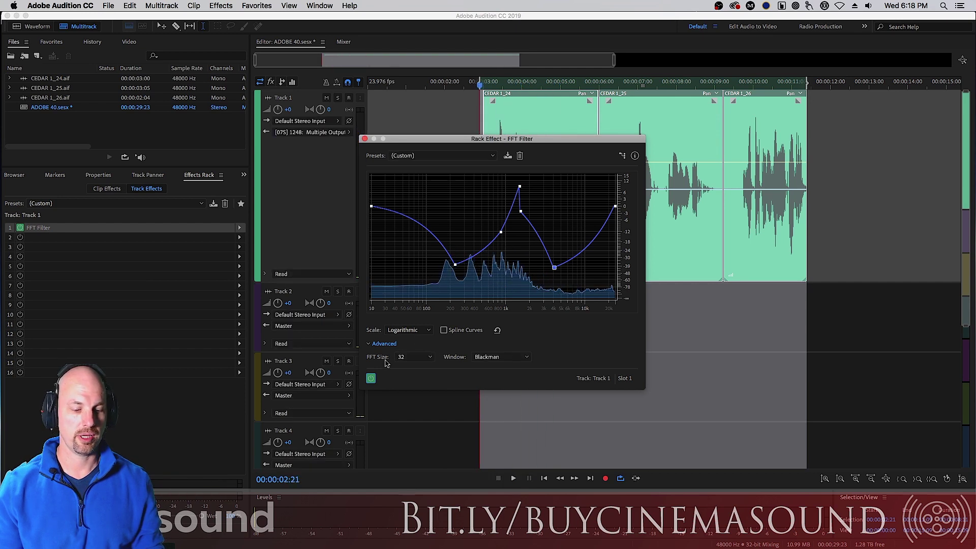
pyautogui.click(420, 357)
pyautogui.click(415, 463)
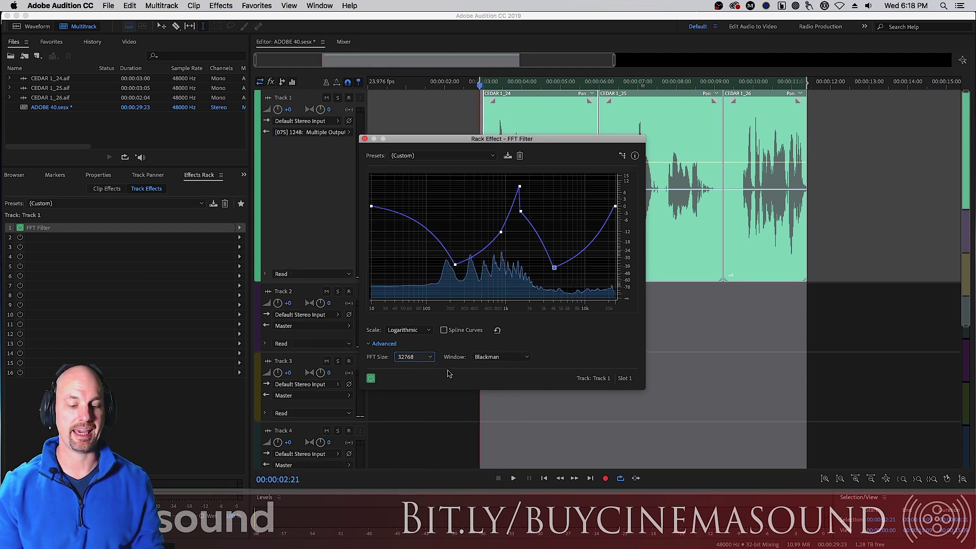
pyautogui.press('space')
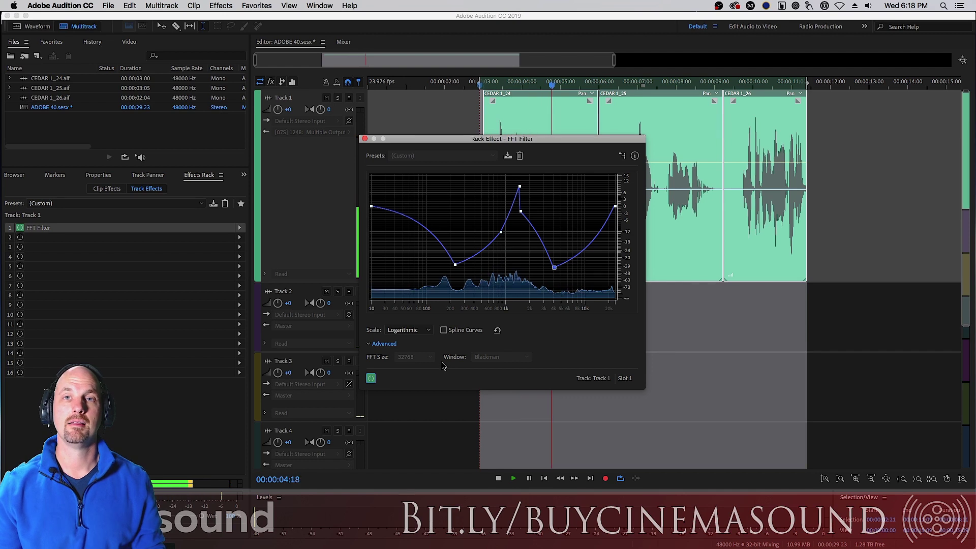
pyautogui.press('space')
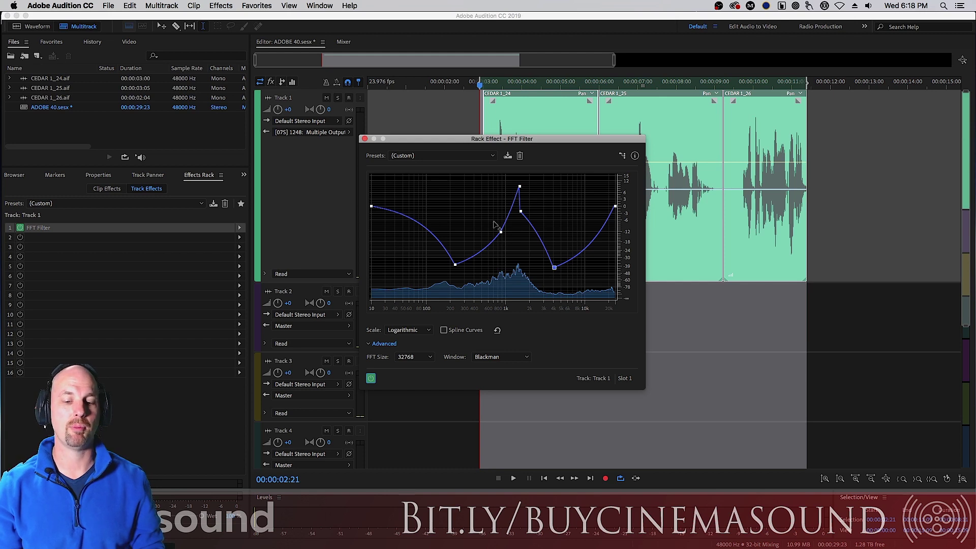
# Try the Hann window, then set the window back to Blackman
pyautogui.click(496, 357)
pyautogui.click(491, 376)
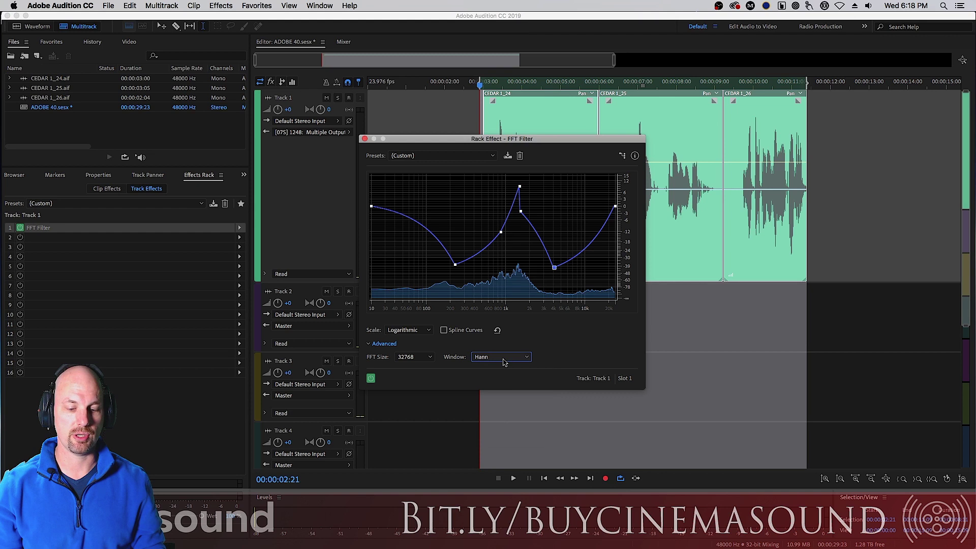
pyautogui.click(503, 357)
pyautogui.click(450, 359)
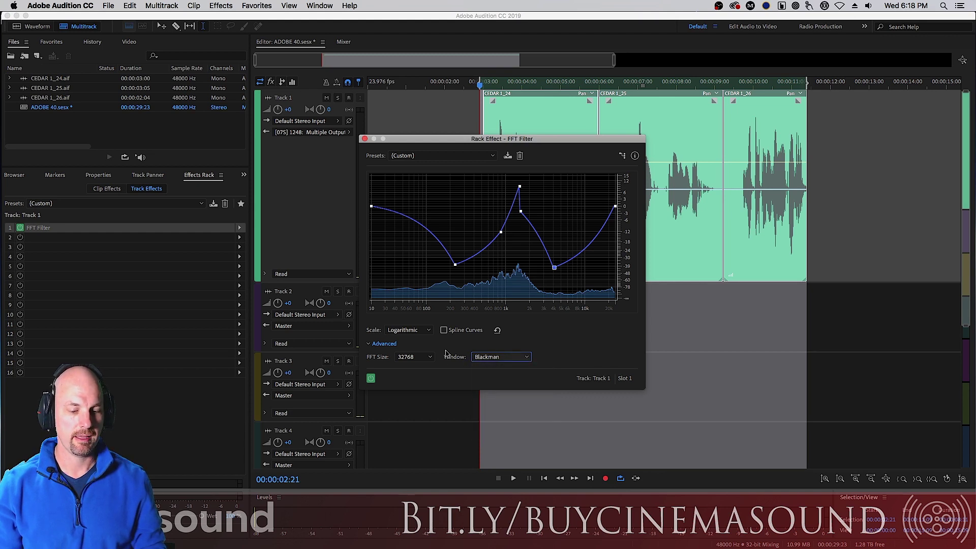
# Apply and play the C Major Triad preset, then the Only The Tweeter preset
pyautogui.click(479, 155)
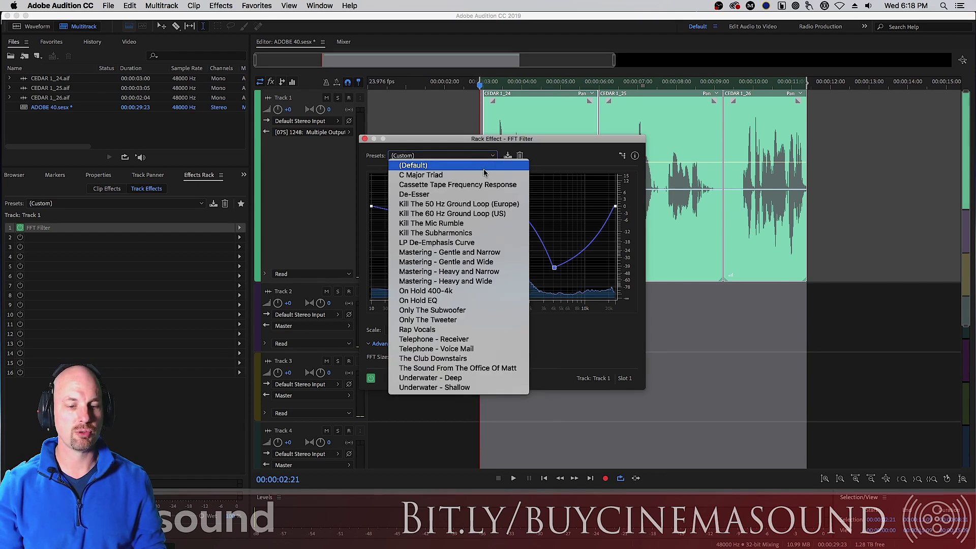
pyautogui.click(421, 174)
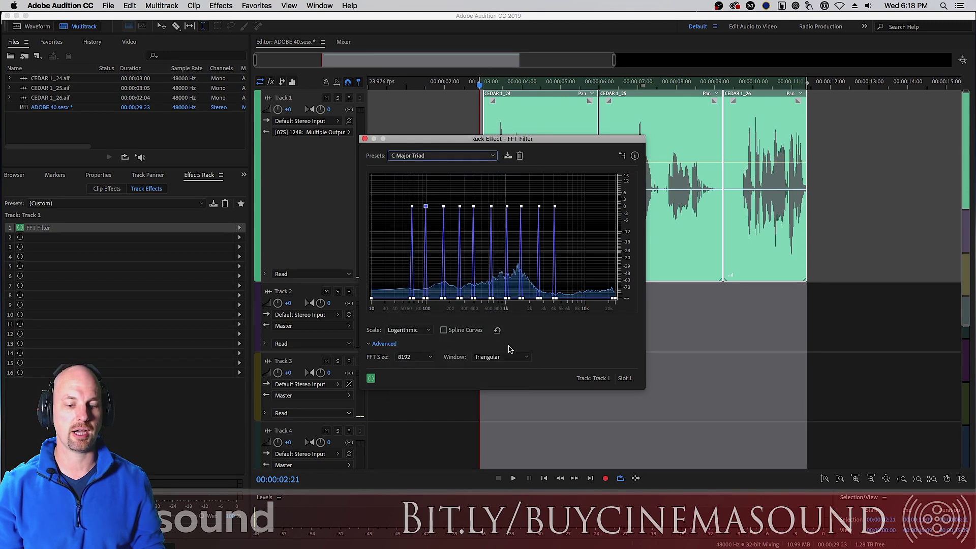
pyautogui.press('space')
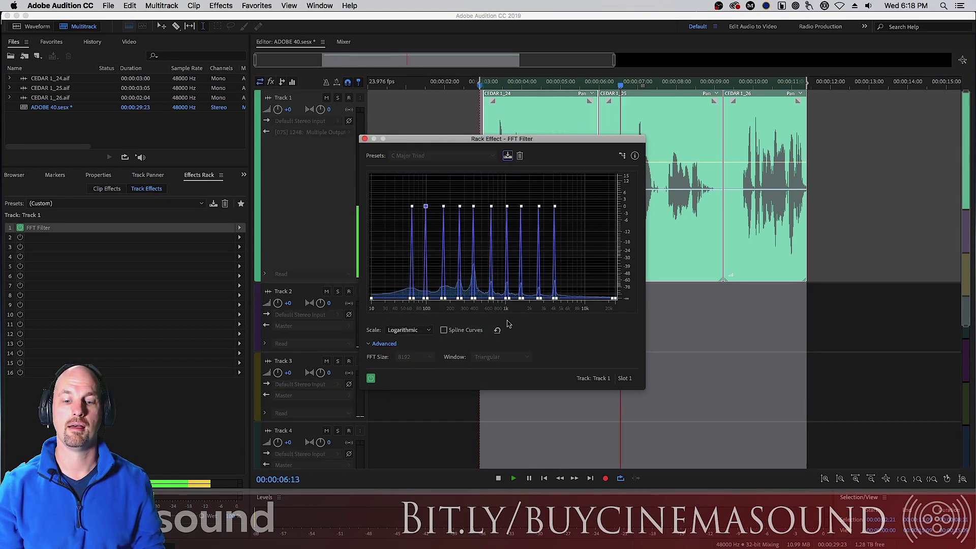
pyautogui.press('space')
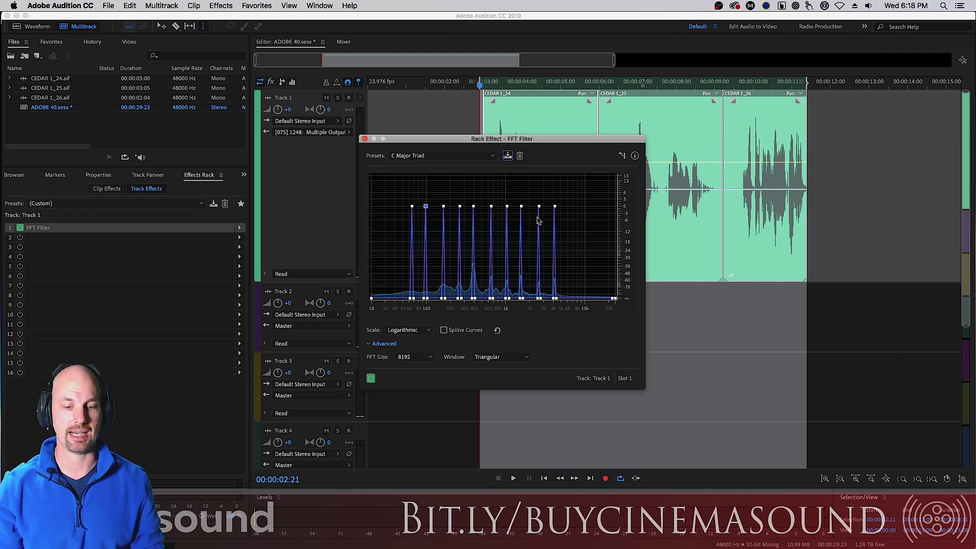
pyautogui.click(446, 156)
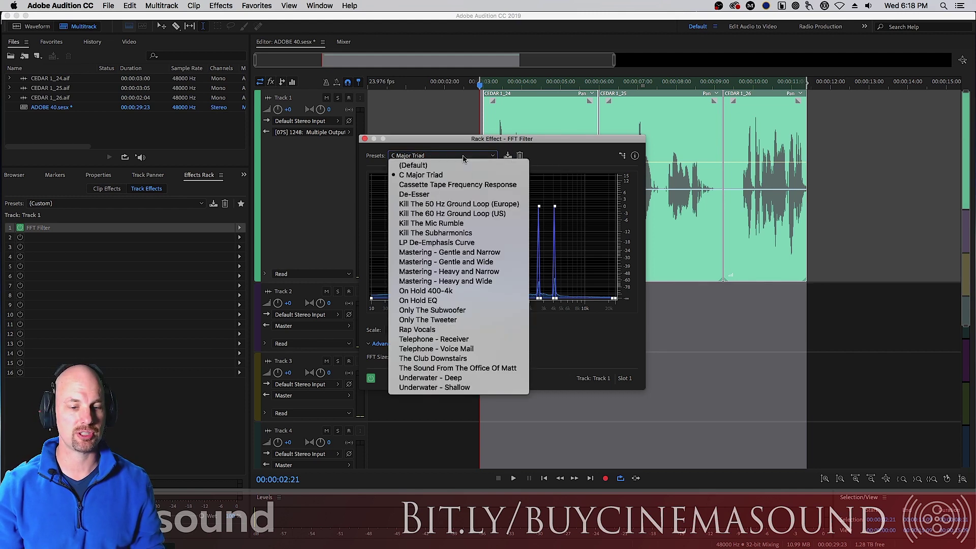
pyautogui.click(482, 320)
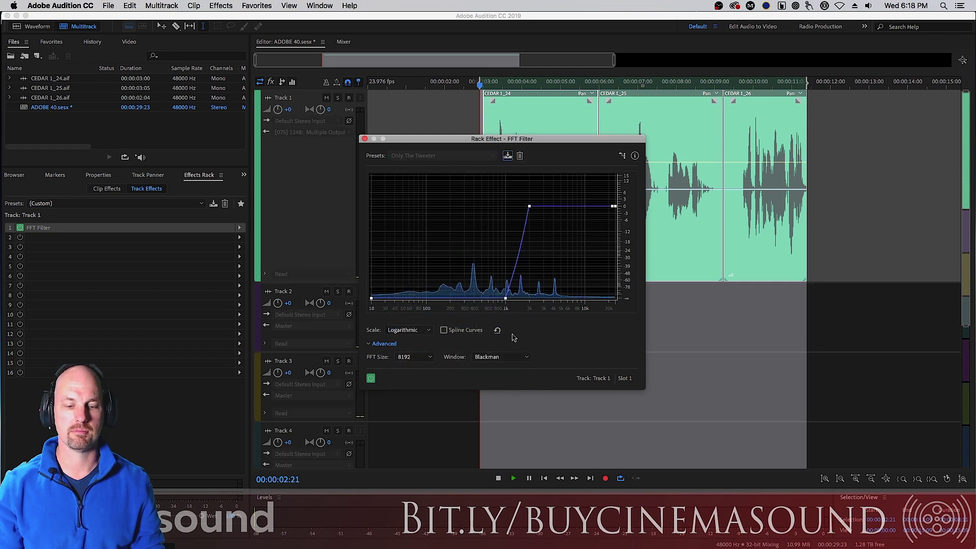
pyautogui.press('space')
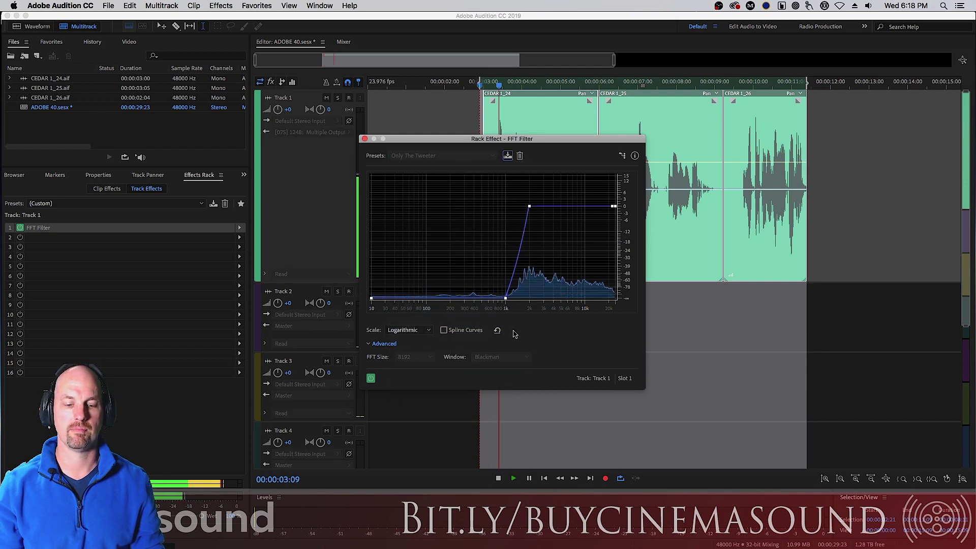
pyautogui.press('space')
# Apply and play the Underwater - Deep preset, then Telephone - Voice Mail
pyautogui.click(468, 159)
pyautogui.click(469, 382)
pyautogui.press('space')
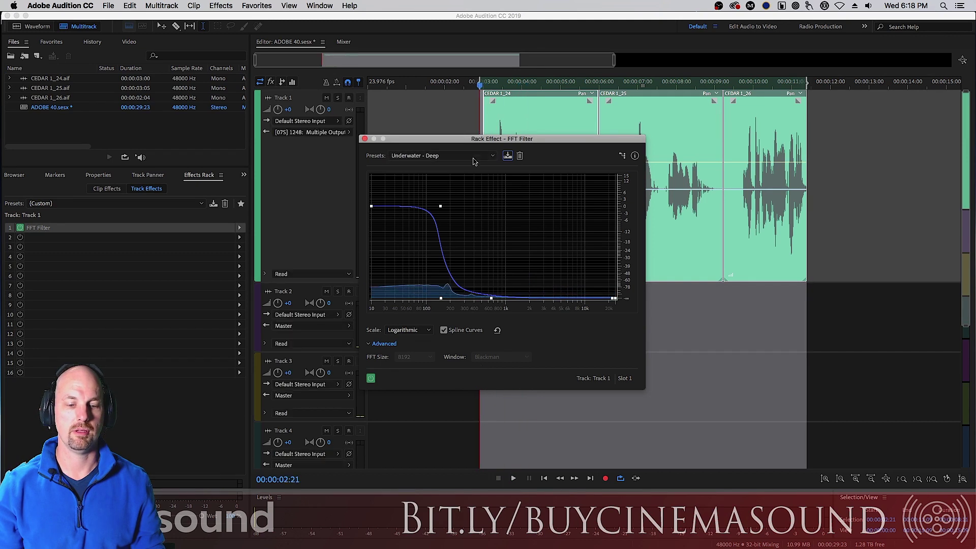
pyautogui.press('space')
pyautogui.click(473, 157)
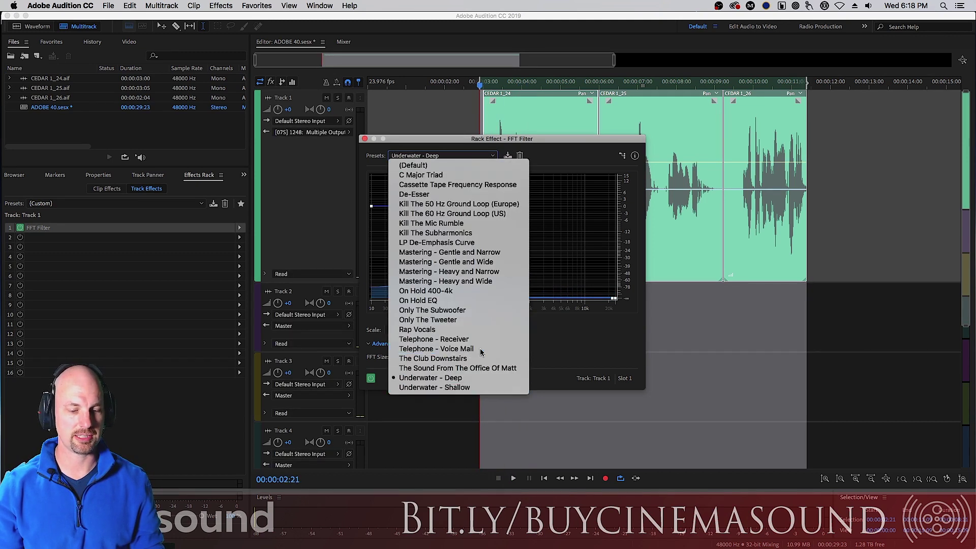
pyautogui.click(480, 349)
pyautogui.press('space')
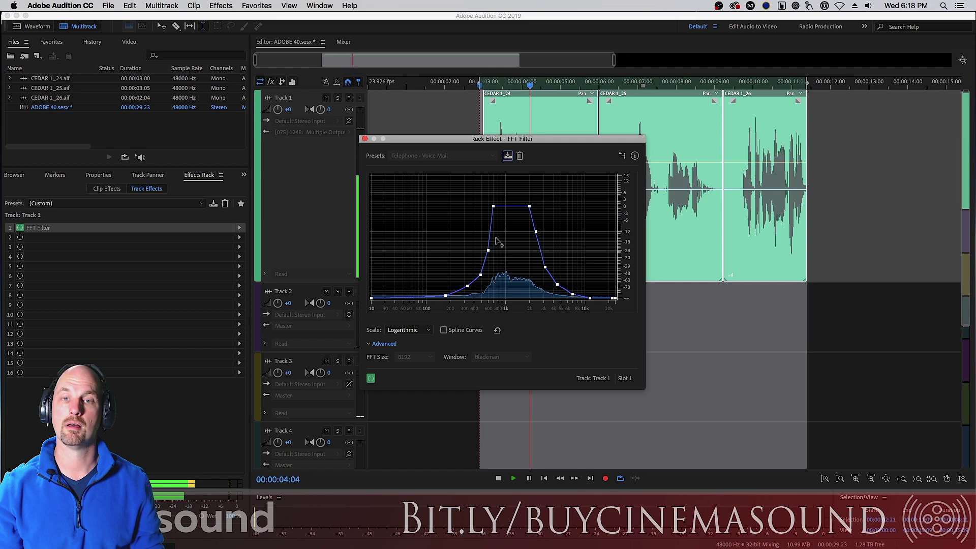
pyautogui.press('space')
# Apply the Telephone - Receiver preset and play the track to hear it
pyautogui.click(473, 155)
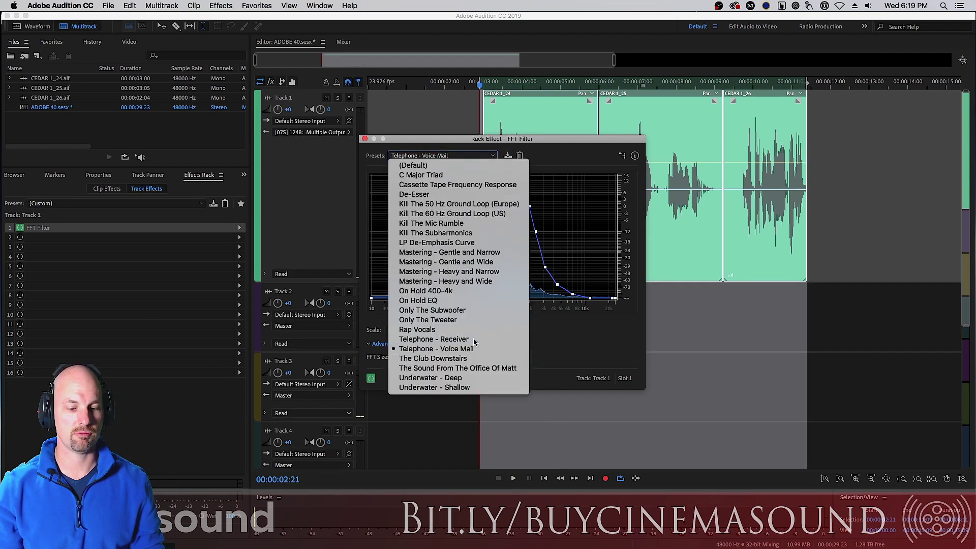
pyautogui.click(473, 340)
pyautogui.press('space')
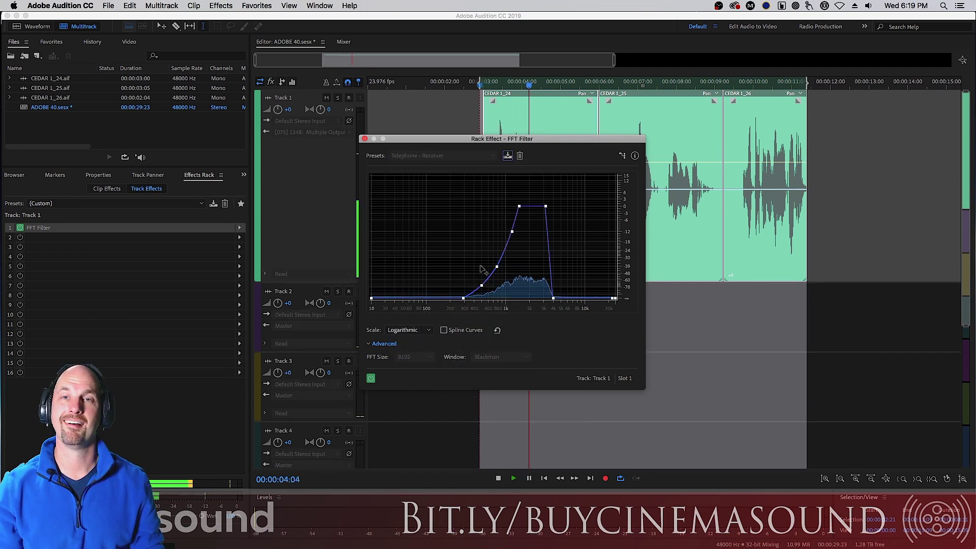
pyautogui.press('space')
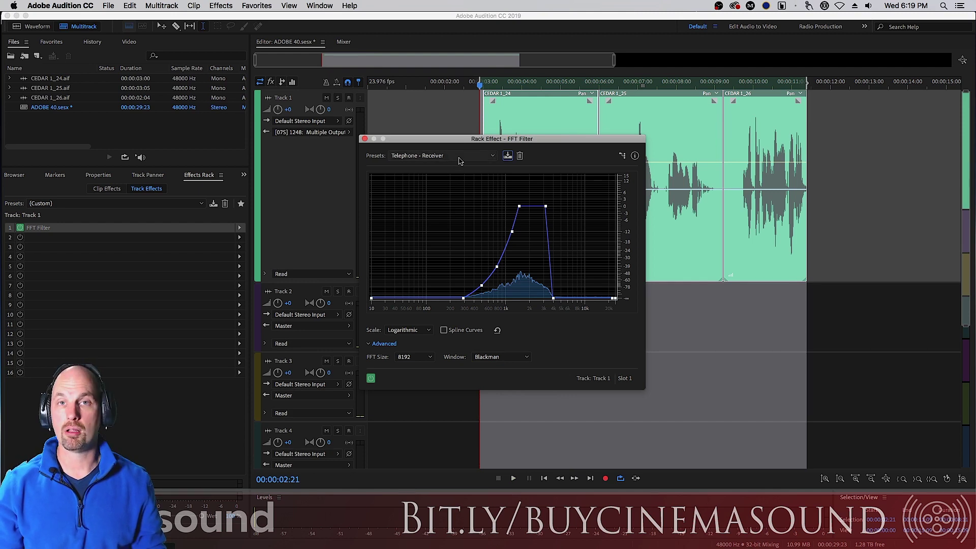
pyautogui.click(508, 156)
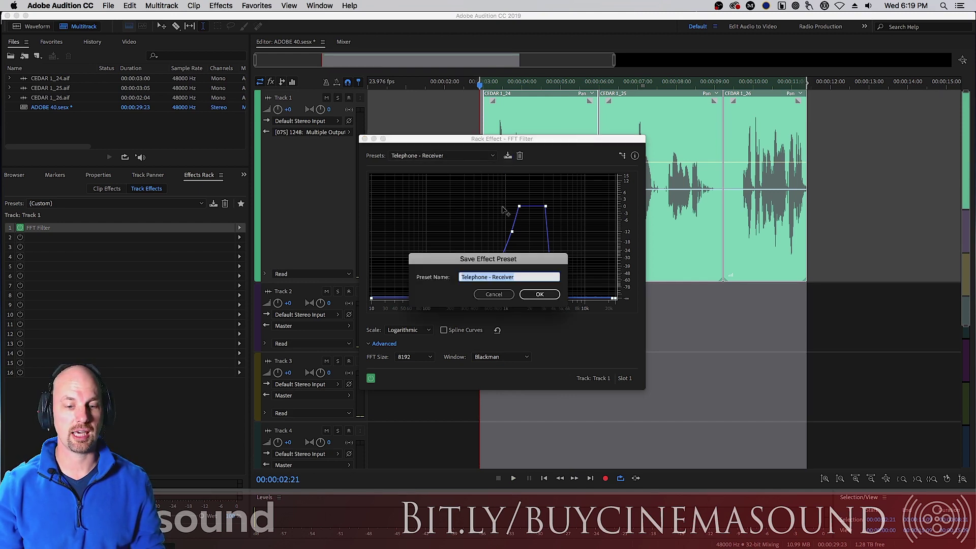
pyautogui.click(493, 295)
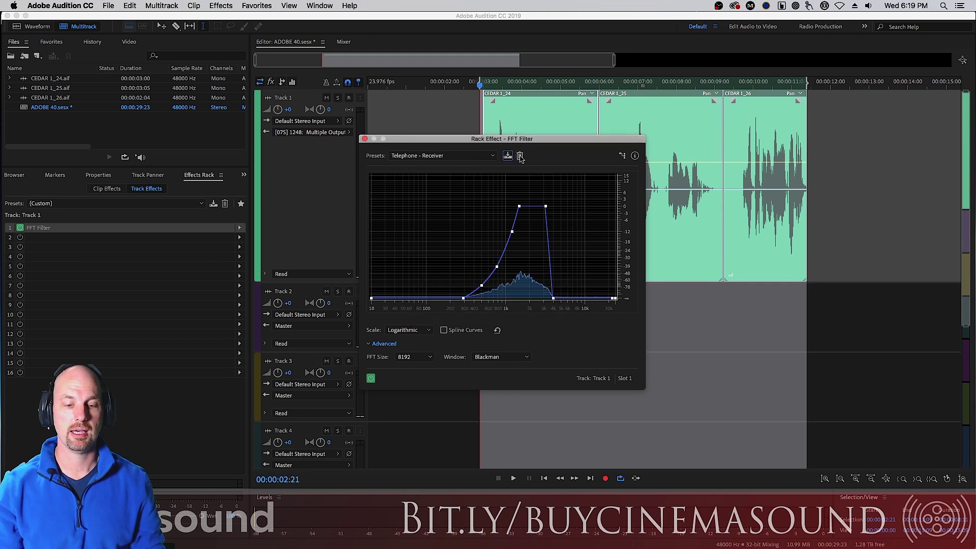
pyautogui.click(622, 156)
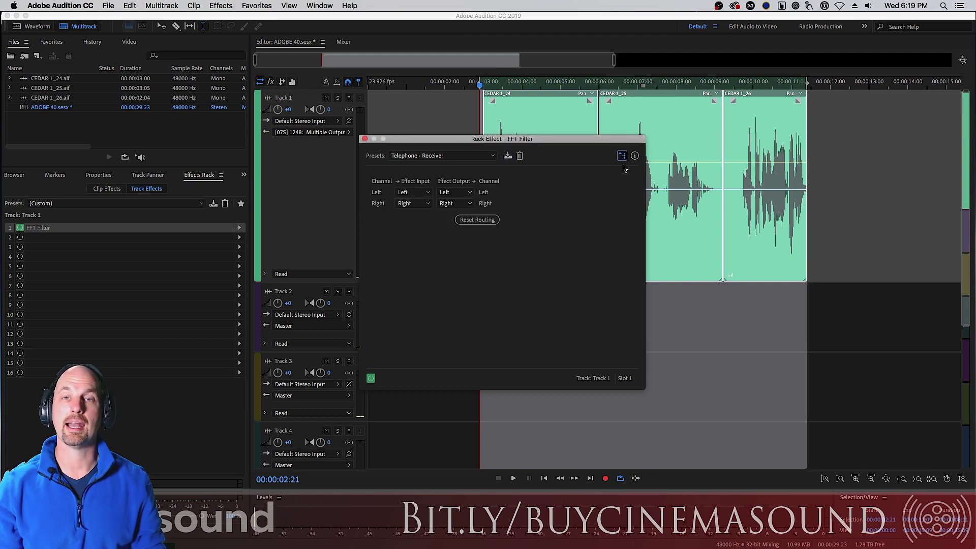
pyautogui.click(621, 156)
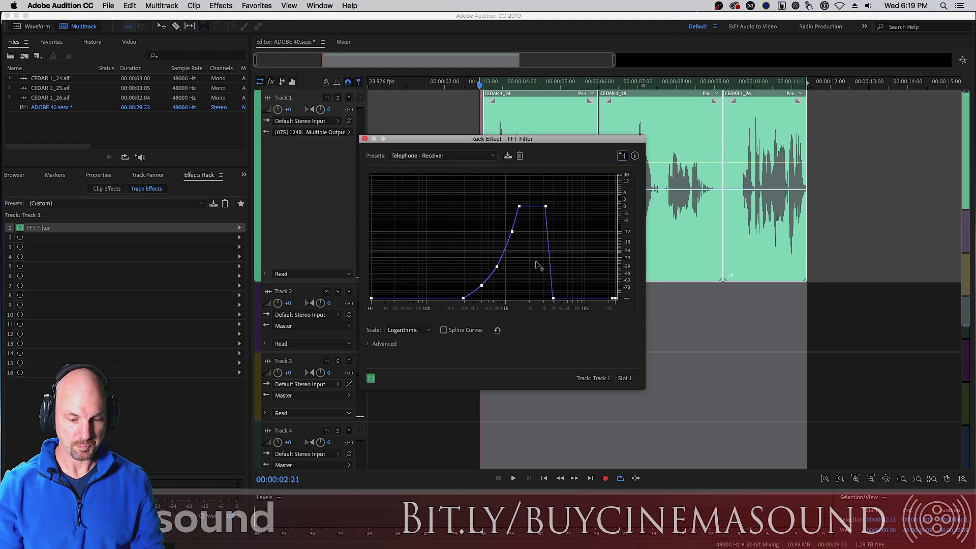
pyautogui.click(497, 331)
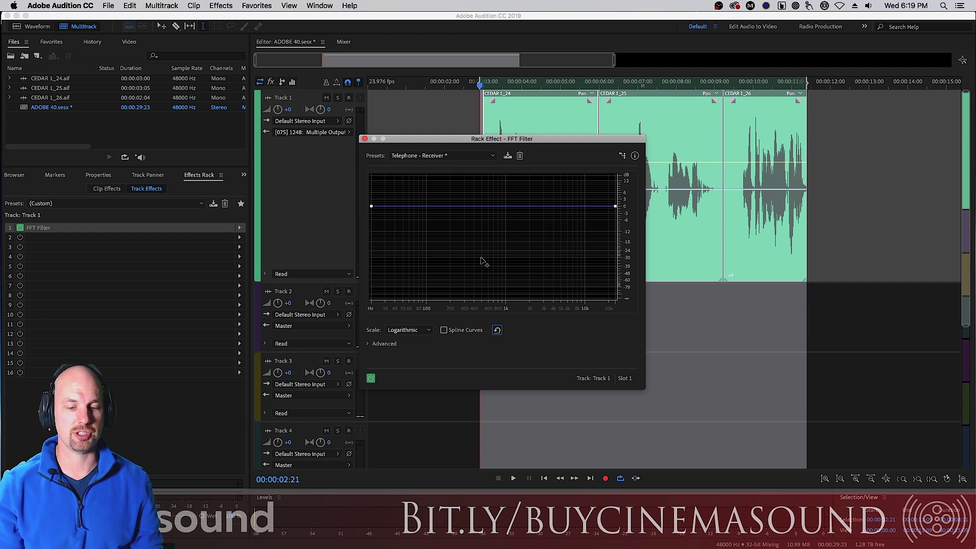
# Play Track 1 to show its live spectrum, peaking around 300–500 Hz, beneath the flat curve
pyautogui.press('space')
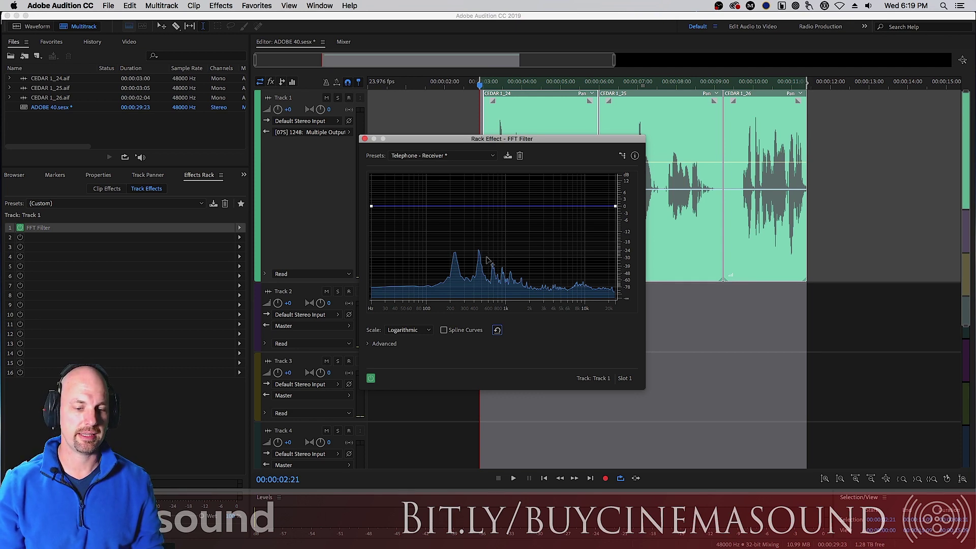
# Pull three deep notches into the flat curve near 200, 400 and 600 Hz
pyautogui.click(452, 206)
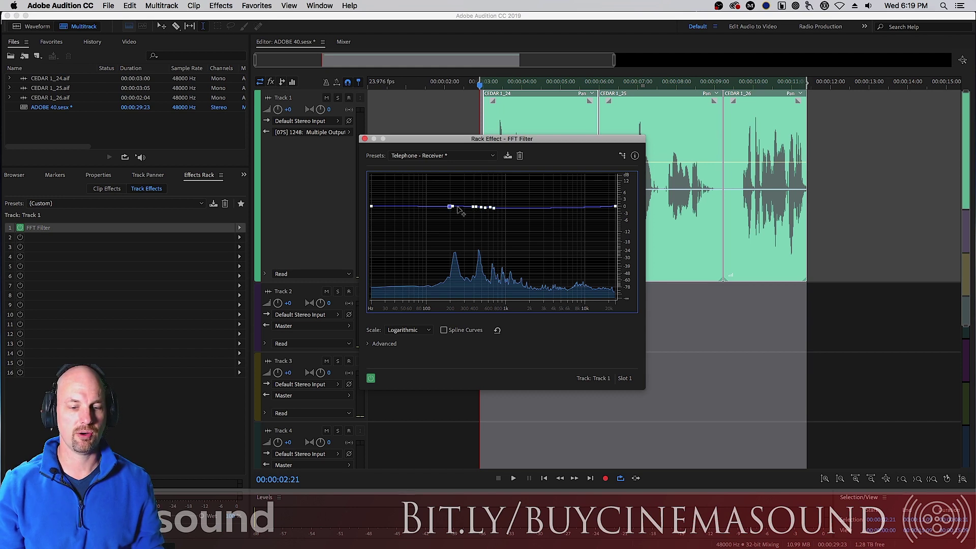
pyautogui.moveTo(453, 212); pyautogui.dragTo(456, 311)
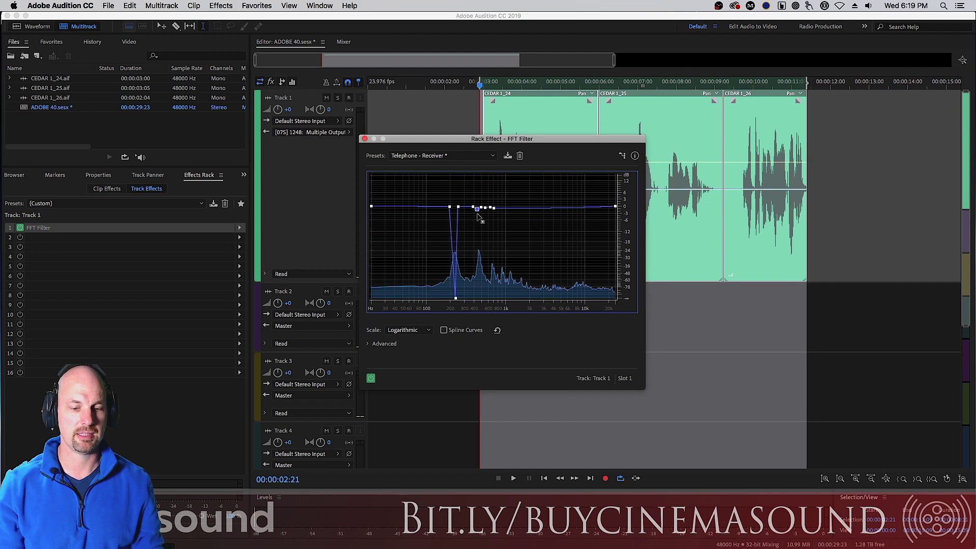
pyautogui.moveTo(476, 207); pyautogui.dragTo(480, 301)
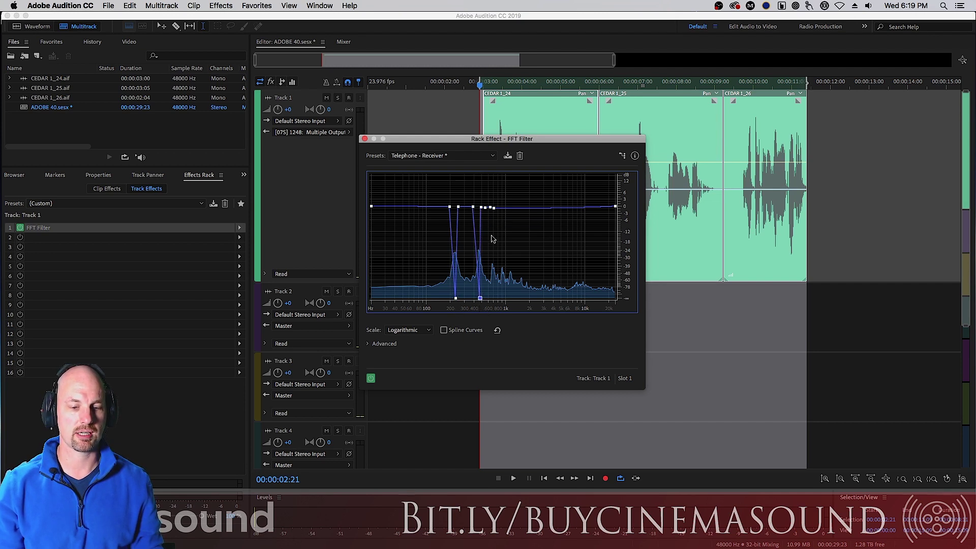
pyautogui.moveTo(489, 207); pyautogui.dragTo(495, 301)
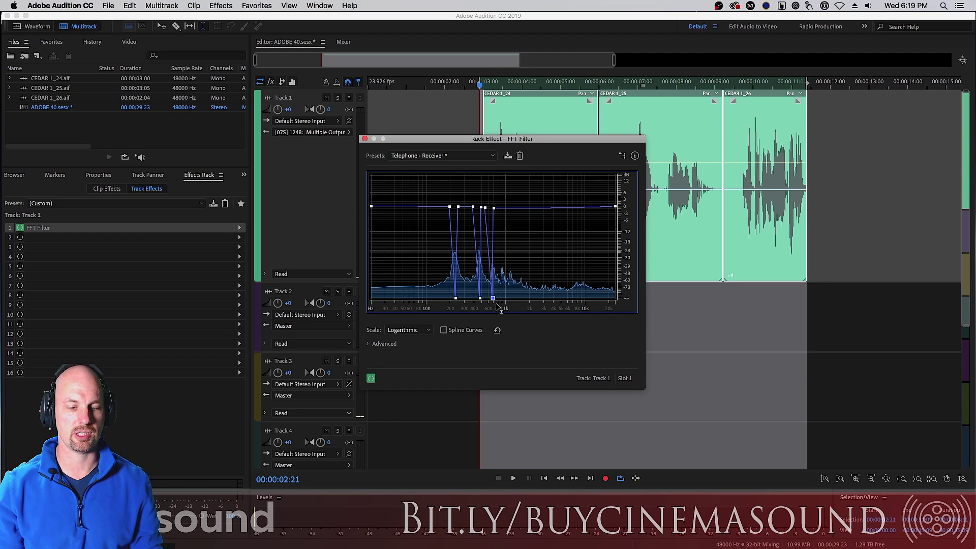
# Shift the 600 Hz notch slightly lower in frequency and play the track through the notched filter
pyautogui.click(498, 209)
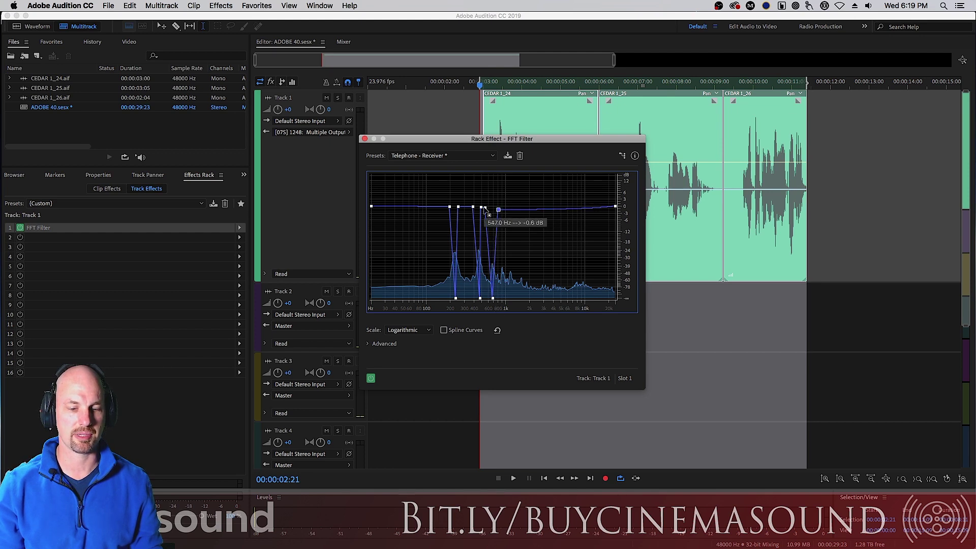
pyautogui.moveTo(490, 209); pyautogui.dragTo(460, 208)
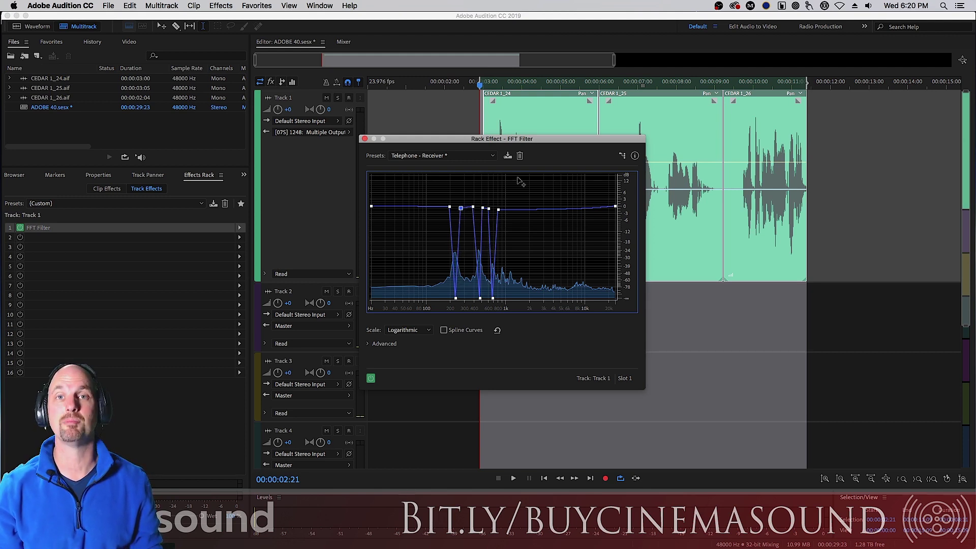
pyautogui.press('space')
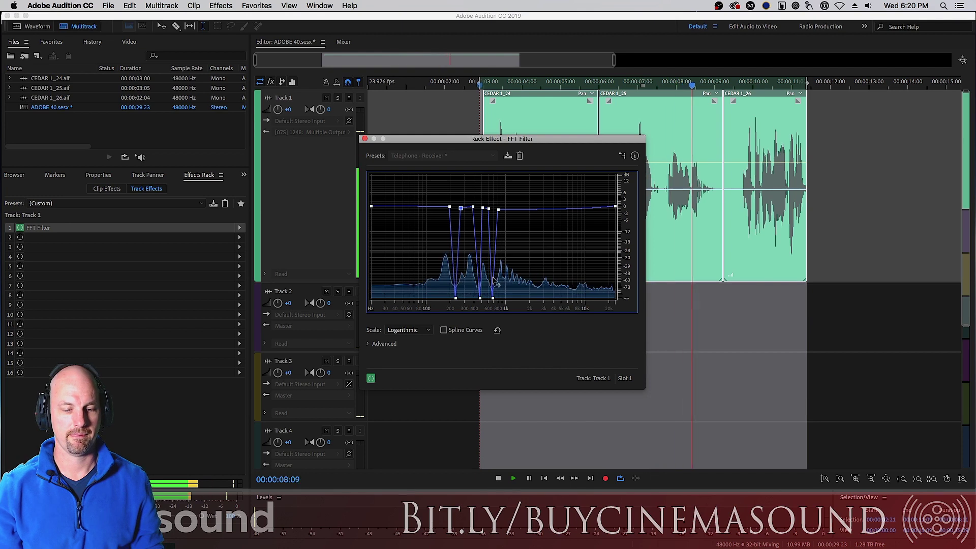
pyautogui.press('space')
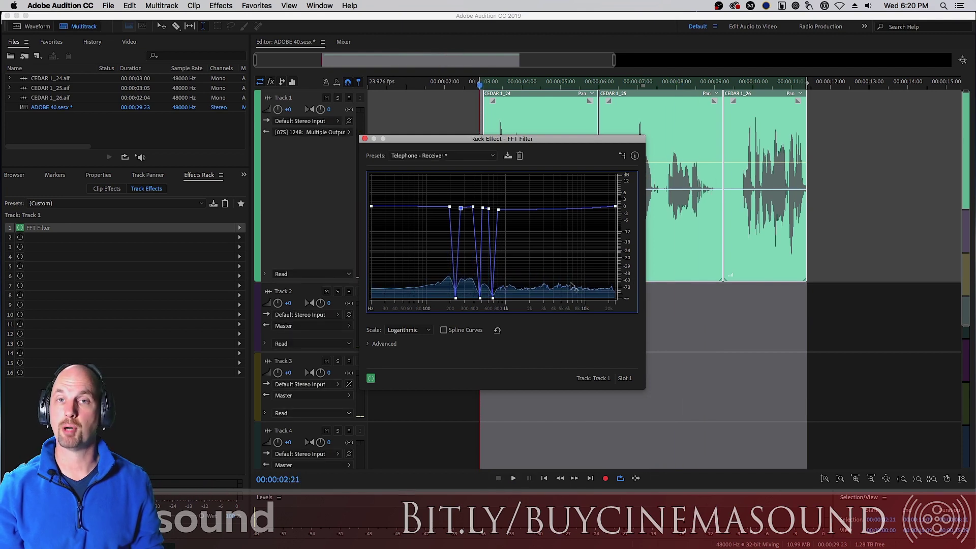